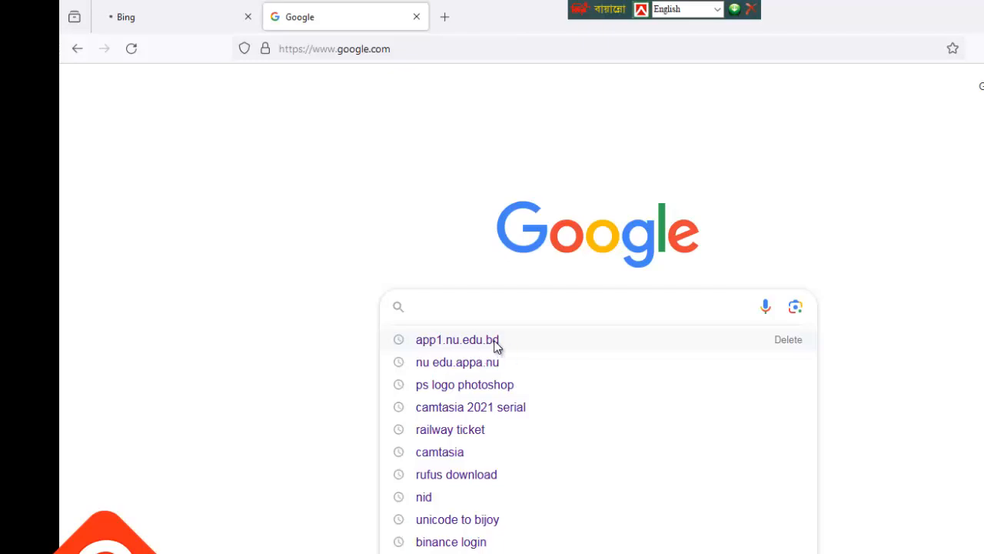
Search Google for app1.nu.edu.bd and open the 'NU Admission - National University' result.
left_click(496, 346)
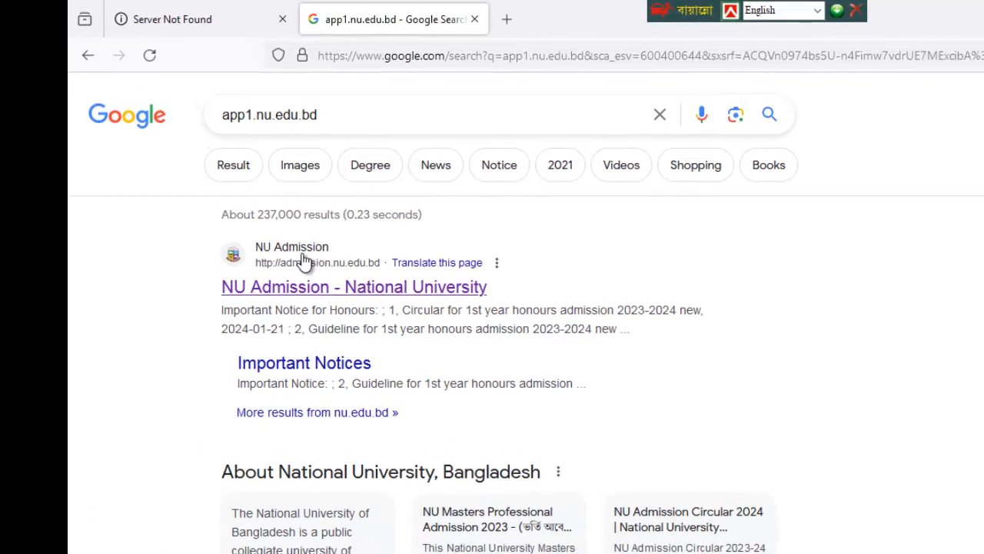
left_click(304, 262)
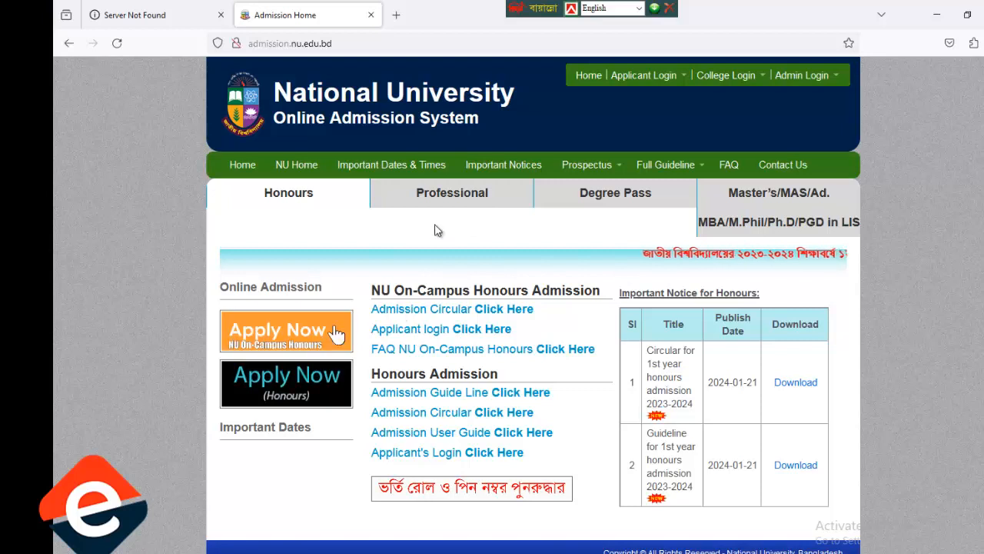
Check the Professional and Honours sections, then start the Honours Apply Now application form.
left_click(348, 46)
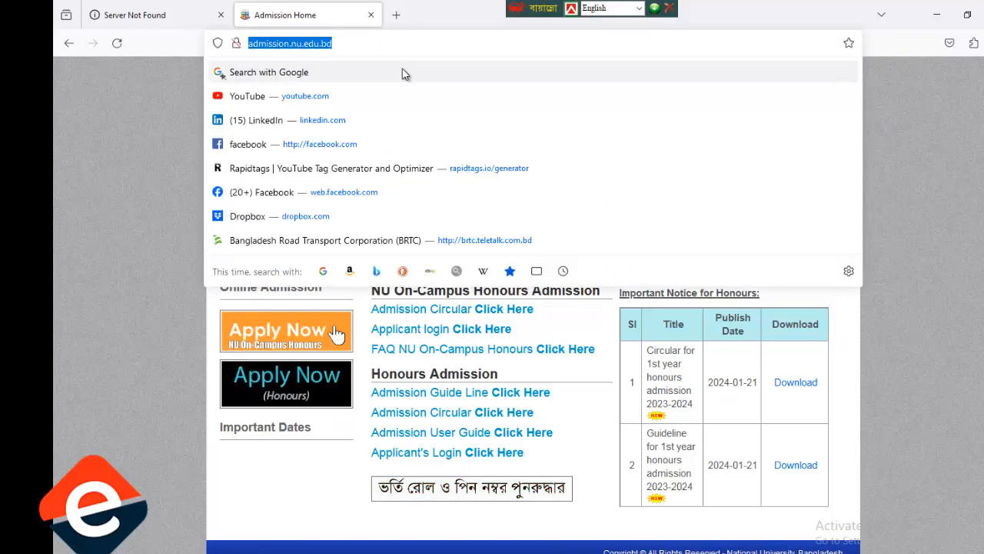
left_click(931, 126)
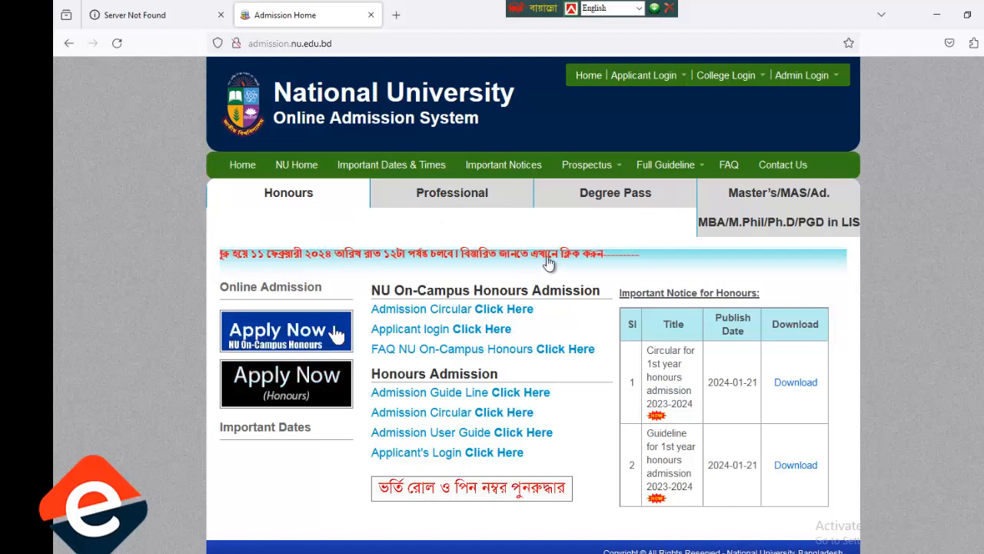
left_click(454, 198)
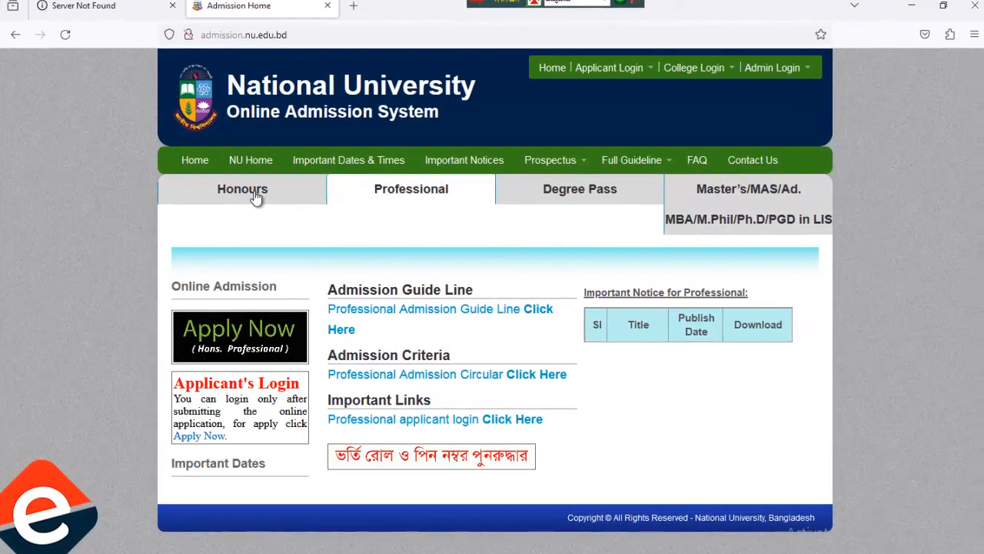
left_click(275, 200)
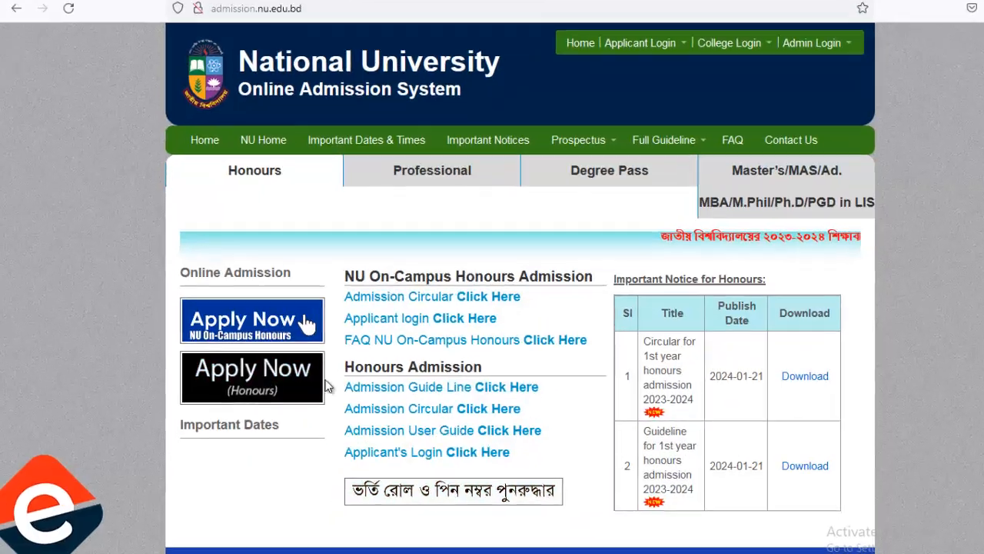
left_click(262, 396)
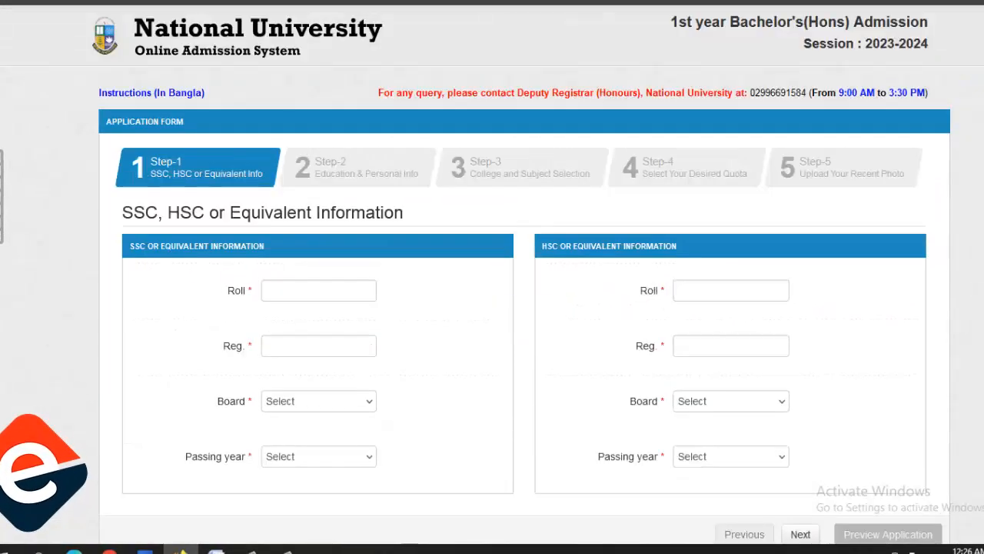
Enter the SSC roll and registration numbers, Mymensingh board and 2020 passing year.
left_click(314, 290)
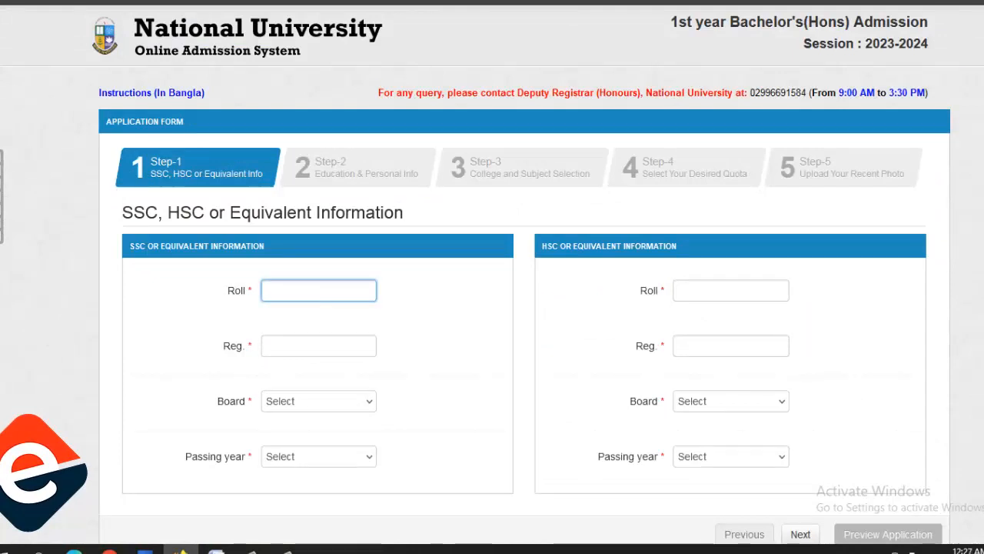
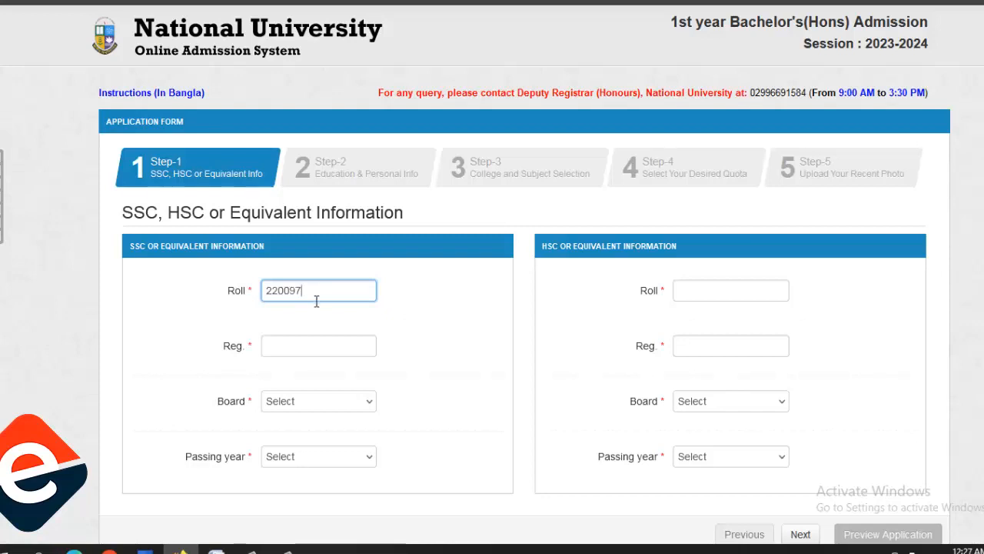
left_click(289, 350)
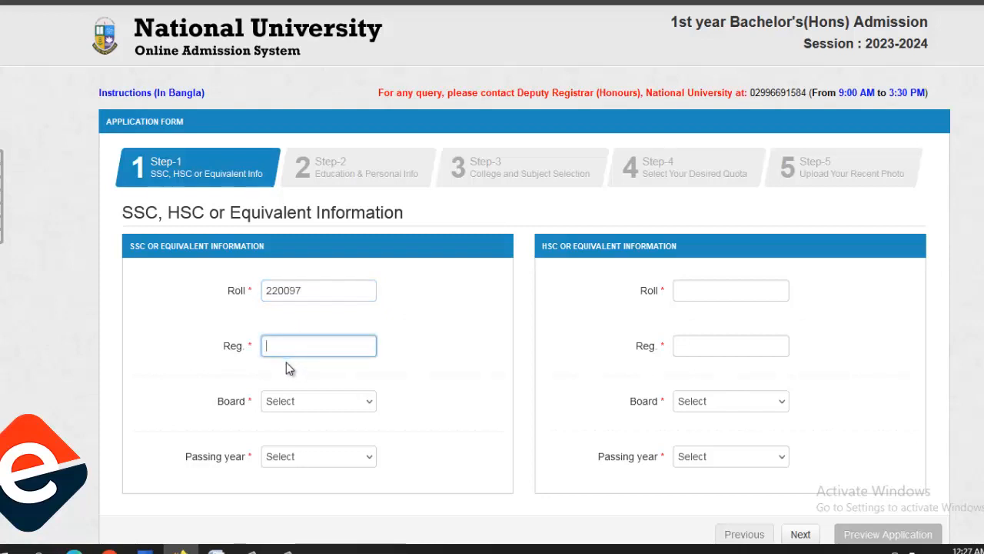
left_click(335, 413)
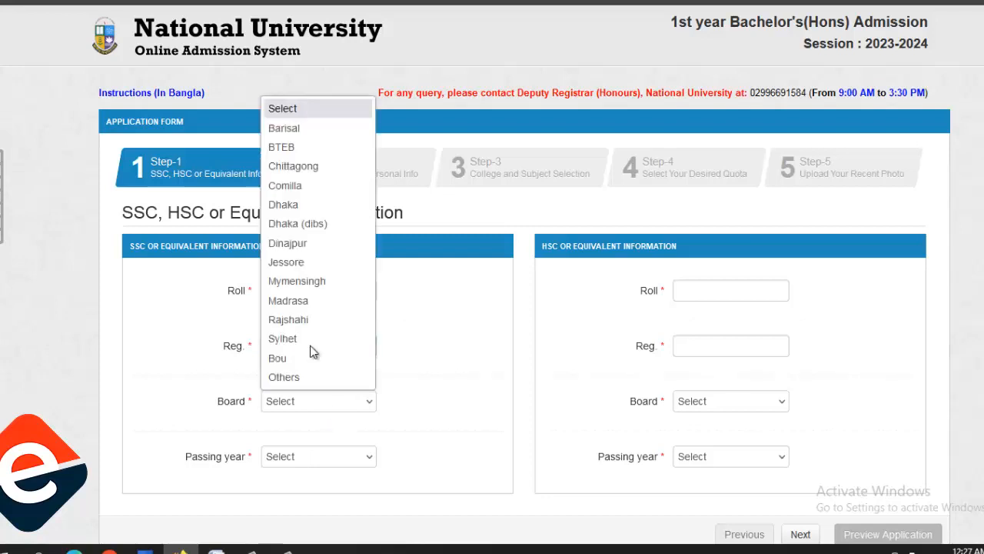
left_click(317, 281)
left_click(357, 459)
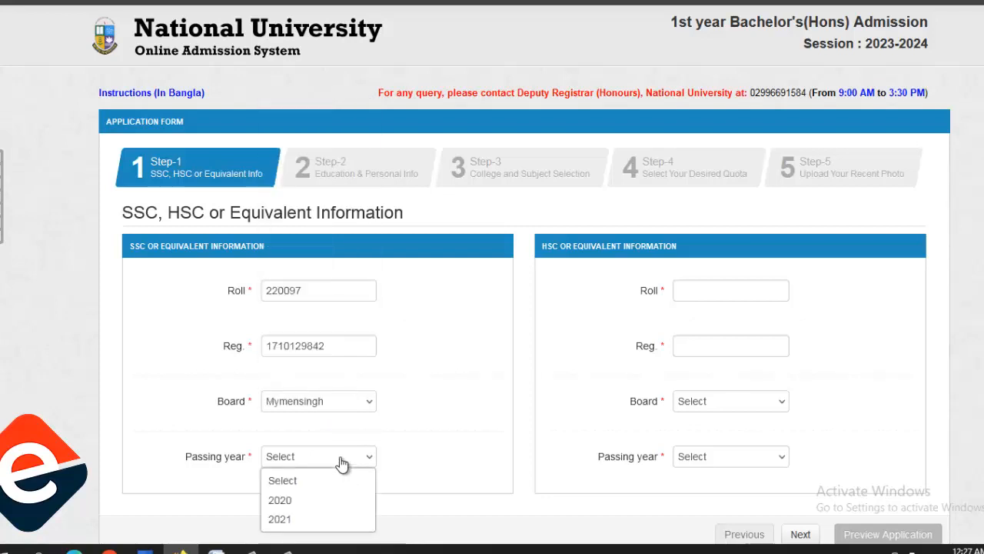
left_click(294, 501)
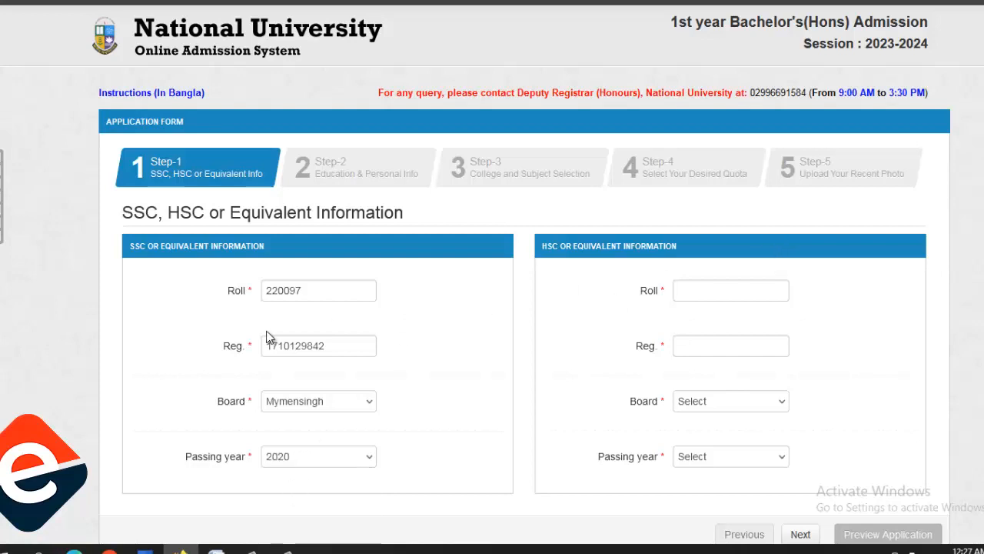
left_click(701, 293)
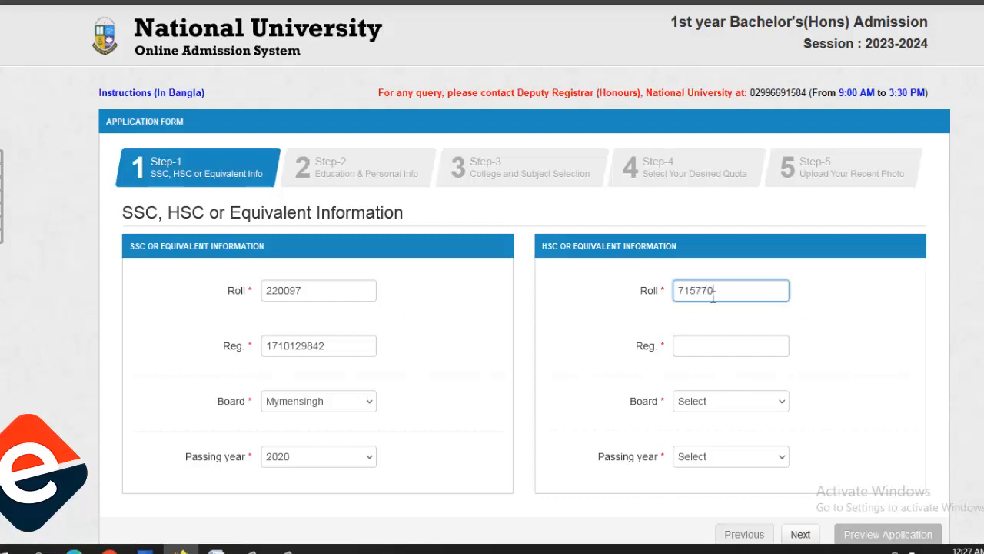
Enter the HSC registration number, choose Mymensingh board and 2023 passing year.
left_click(716, 349)
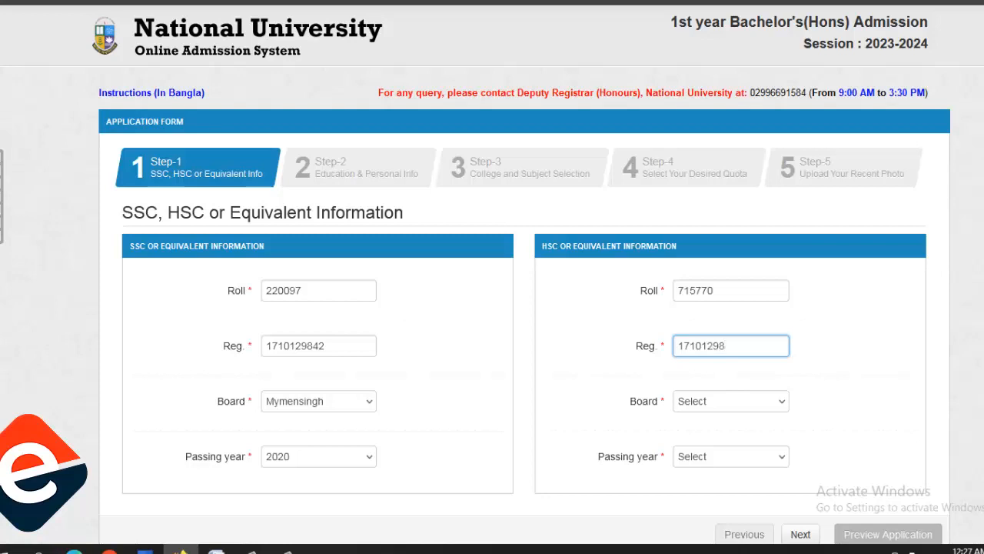
left_click(739, 405)
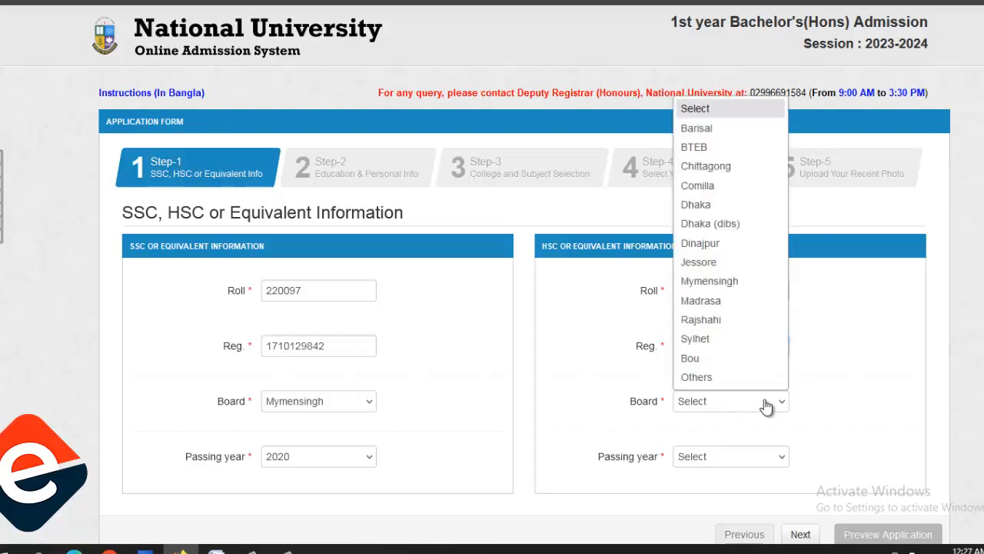
left_click(695, 285)
left_click(748, 460)
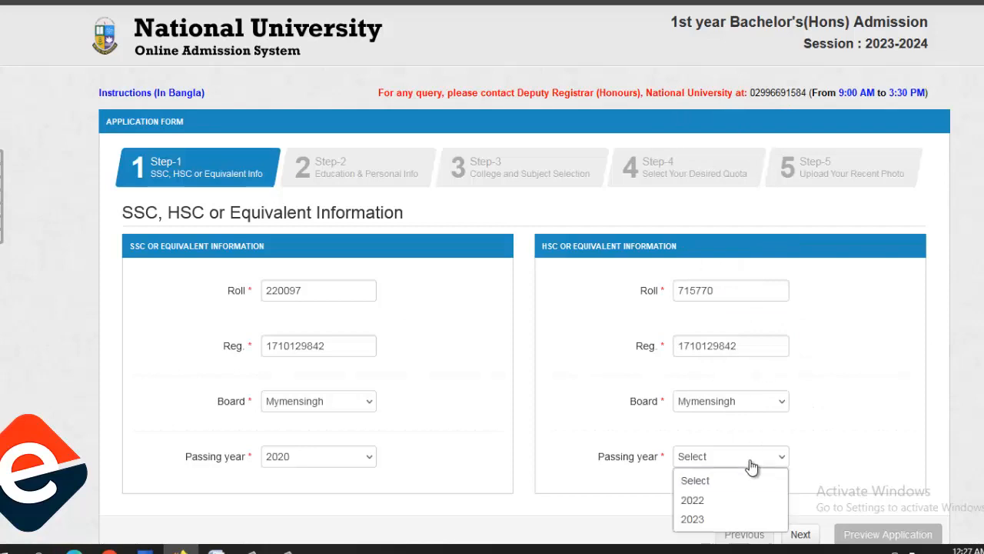
left_click(754, 518)
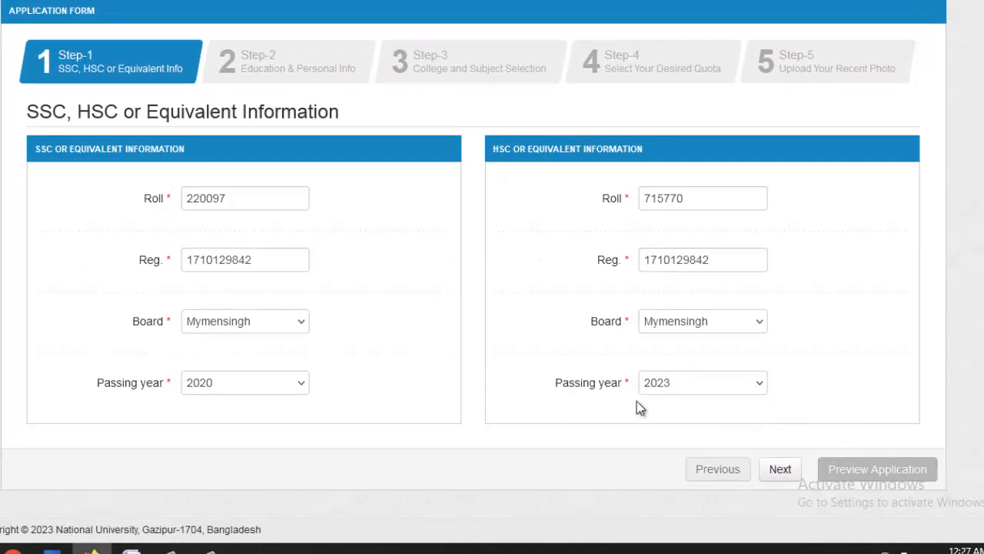
Review Step-2 results (SSC GPA 4.83, HSC GPA 3.75) and personal details, then continue to Step 3.
left_click(780, 470)
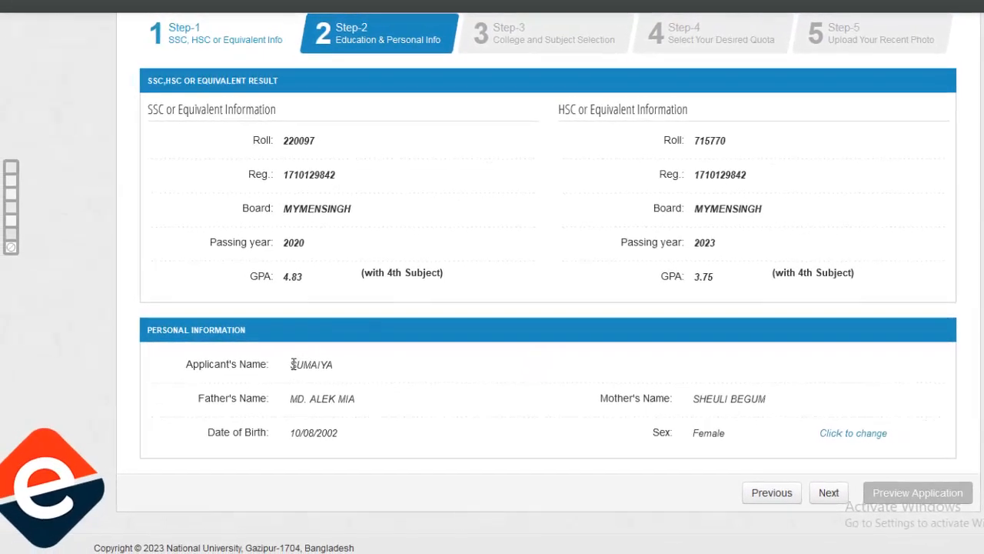
left_click_drag(293, 365, 340, 367)
left_click(341, 367)
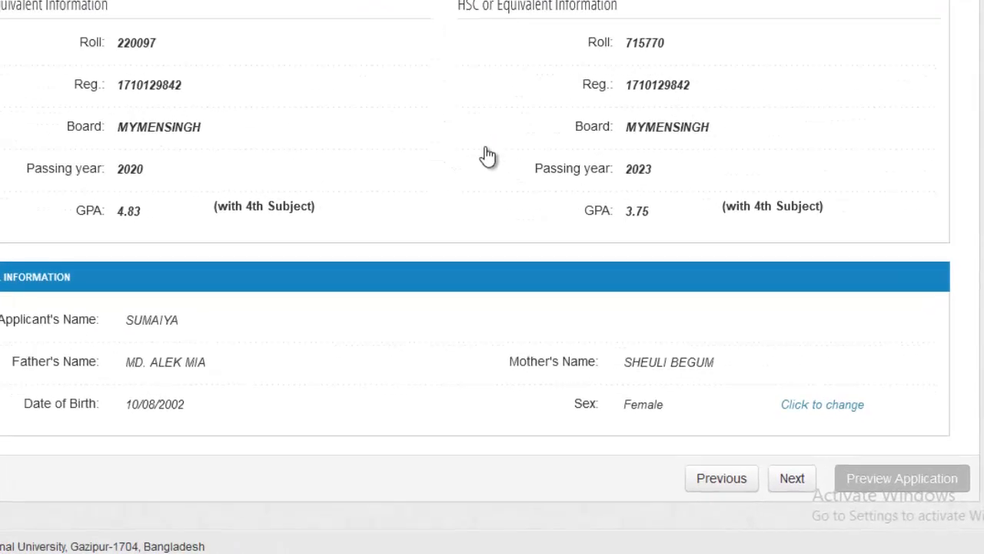
left_click(796, 481)
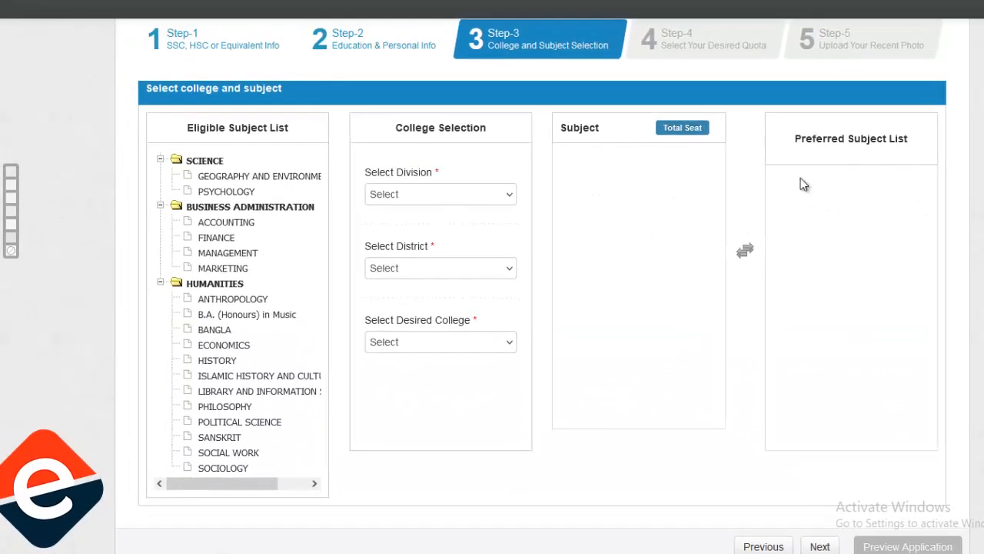
Choose division DHAKA, district Sherpur and Sherpur Govt. College as the desired college.
scroll(742, 248, "down", 1)
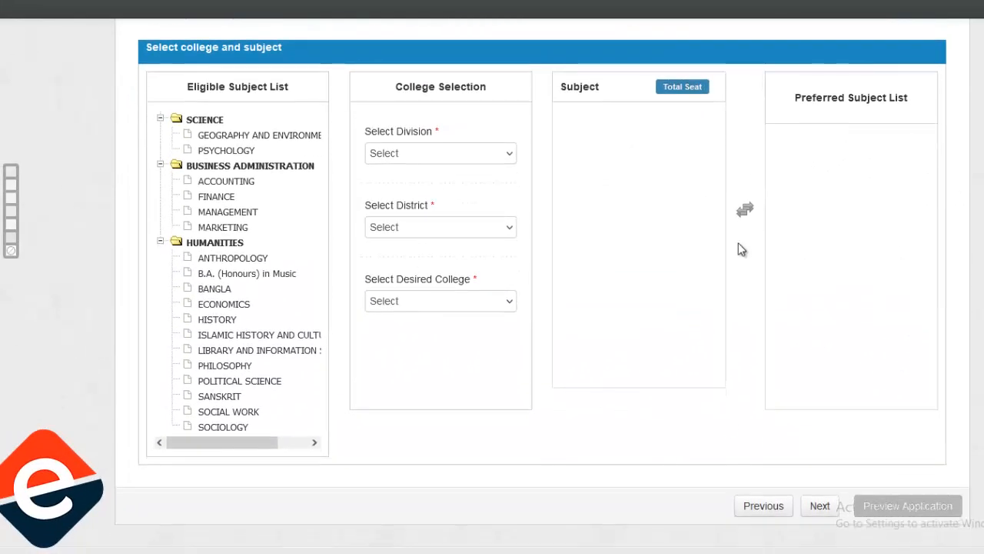
left_click(455, 154)
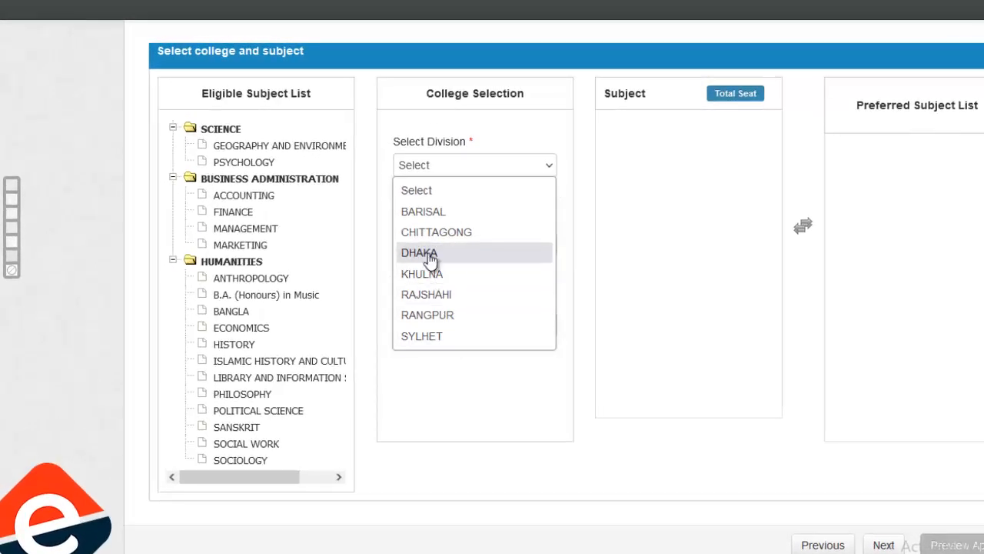
left_click(431, 262)
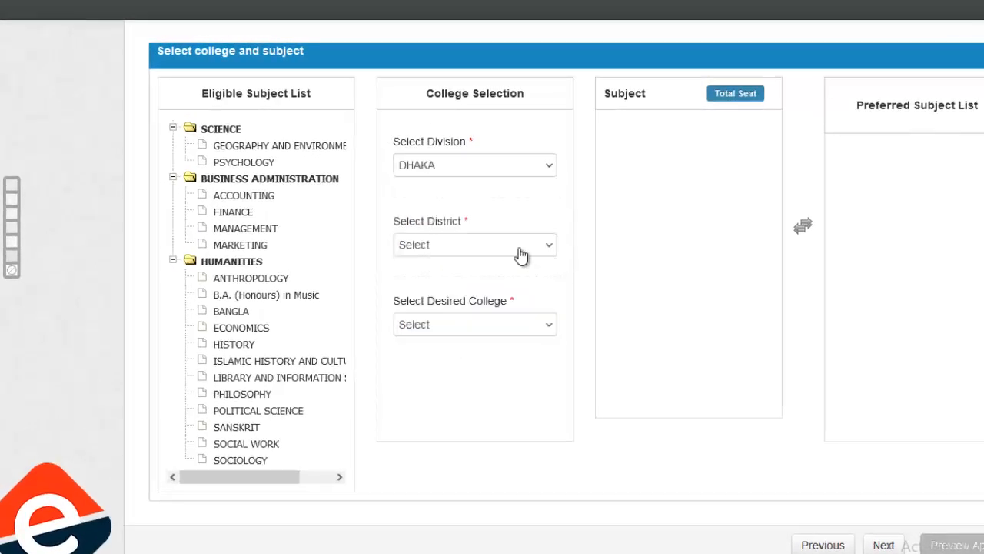
left_click(521, 255)
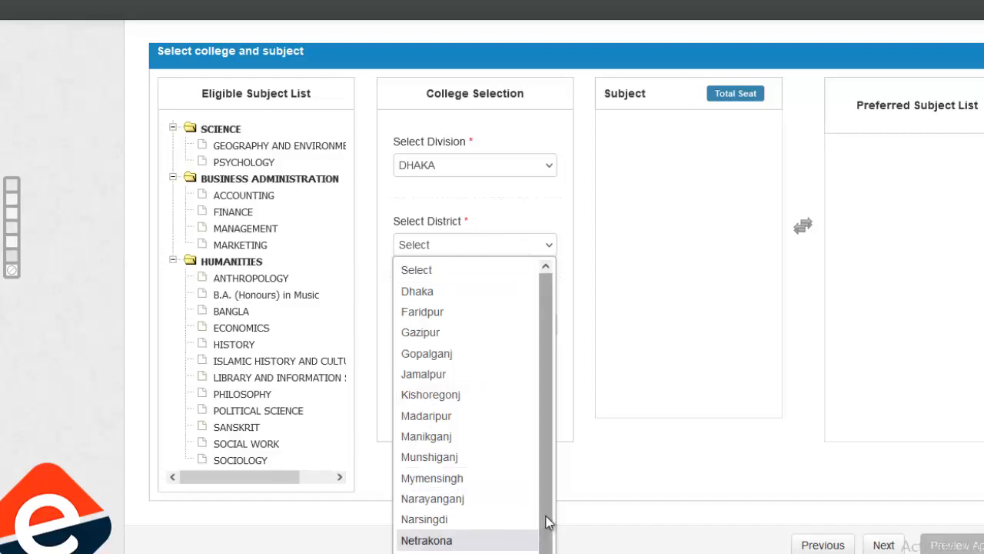
scroll(547, 521, "down", 1)
scroll(461, 523, "down", 1)
left_click(427, 538)
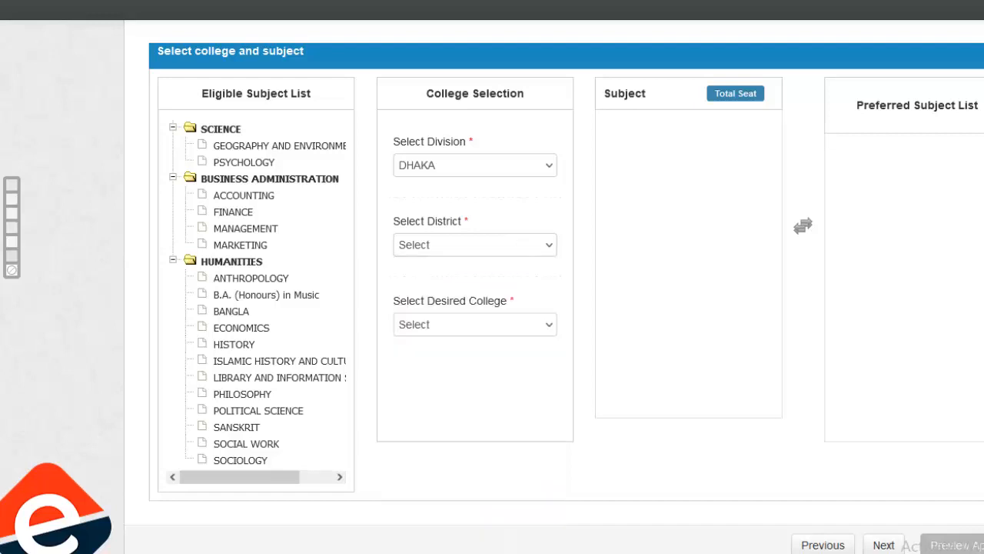
left_click(509, 329)
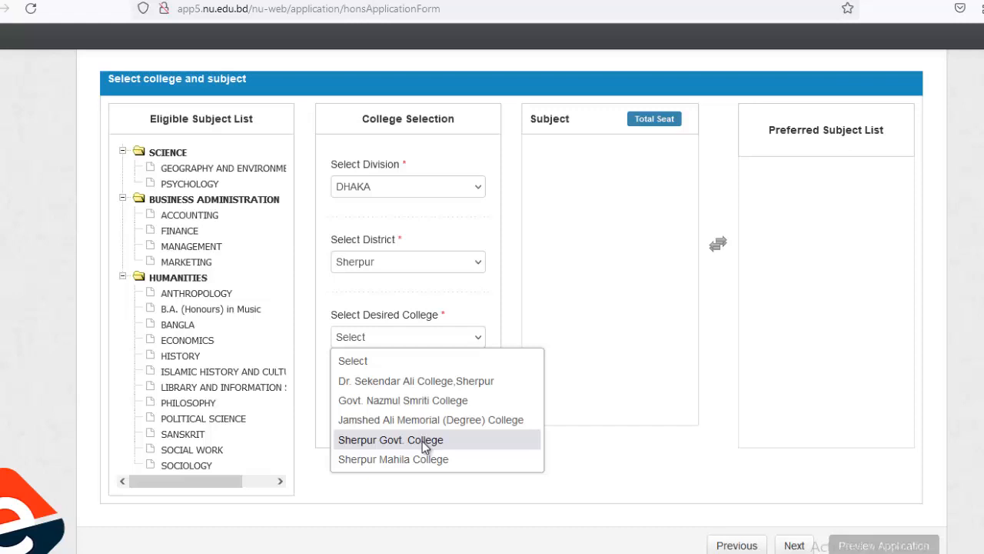
left_click(424, 440)
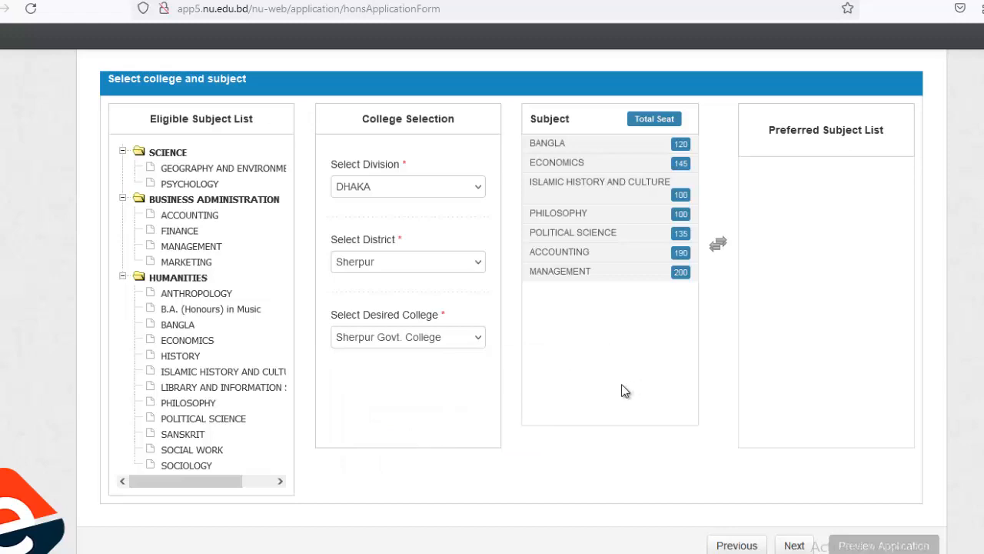
Add Islamic History and Culture and Political Science as preferred subjects 1 and 2.
left_click(584, 251)
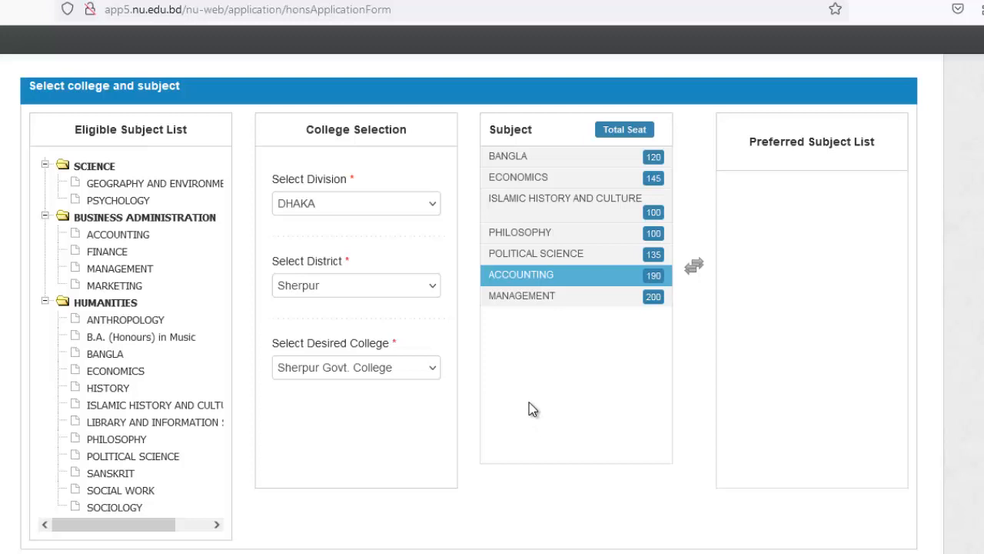
left_click(527, 231)
left_click(527, 217)
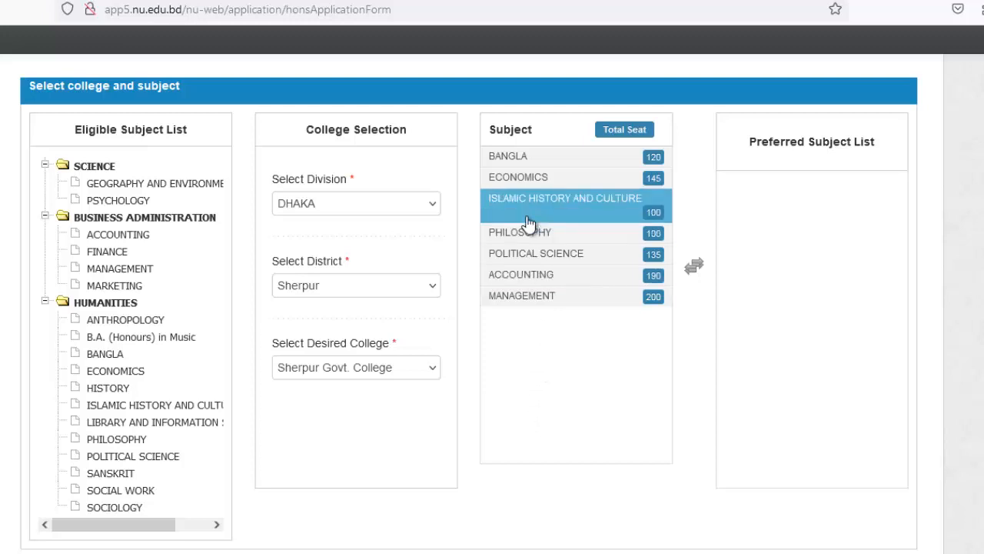
left_click(534, 231)
left_click(573, 218)
double_click(584, 204)
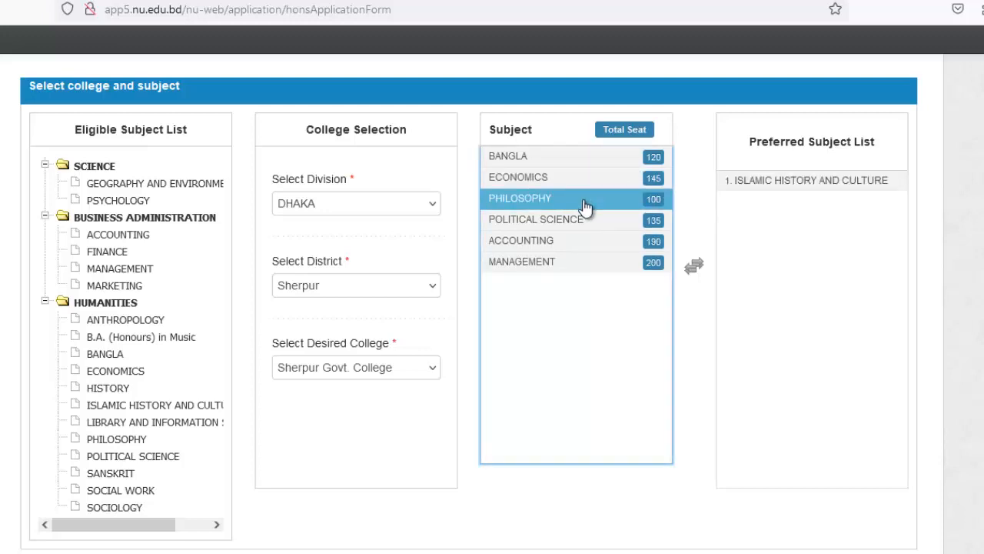
left_click(582, 223)
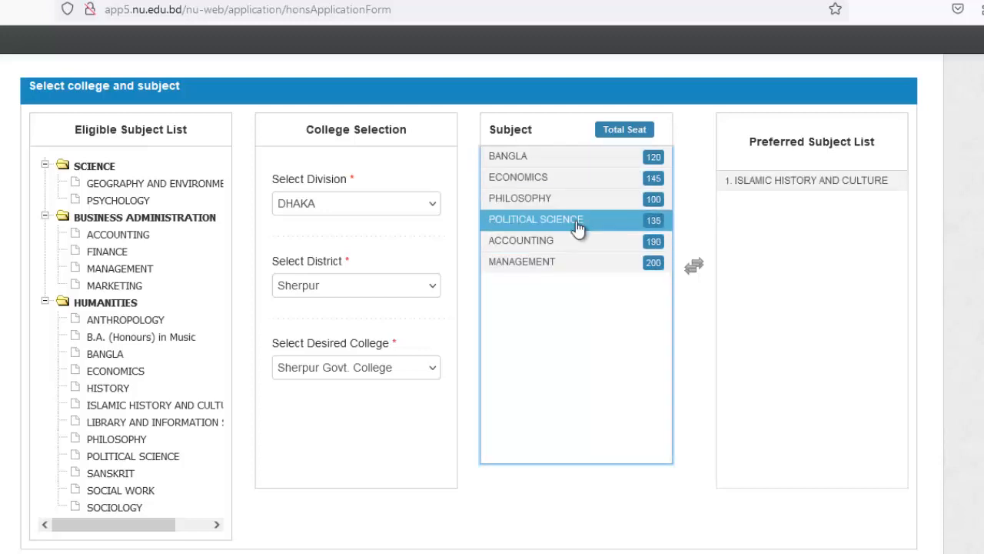
double_click(578, 225)
Add Bangla, Philosophy and Economics as preferred subjects 3 to 5.
left_click(538, 156)
double_click(538, 156)
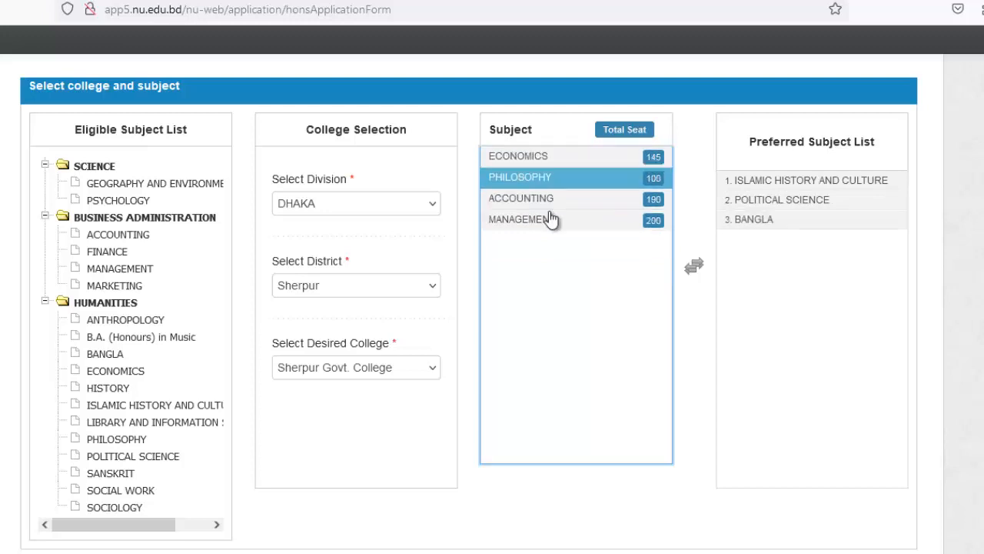
left_click(549, 219)
left_click(531, 198)
left_click(541, 183)
left_click(528, 157)
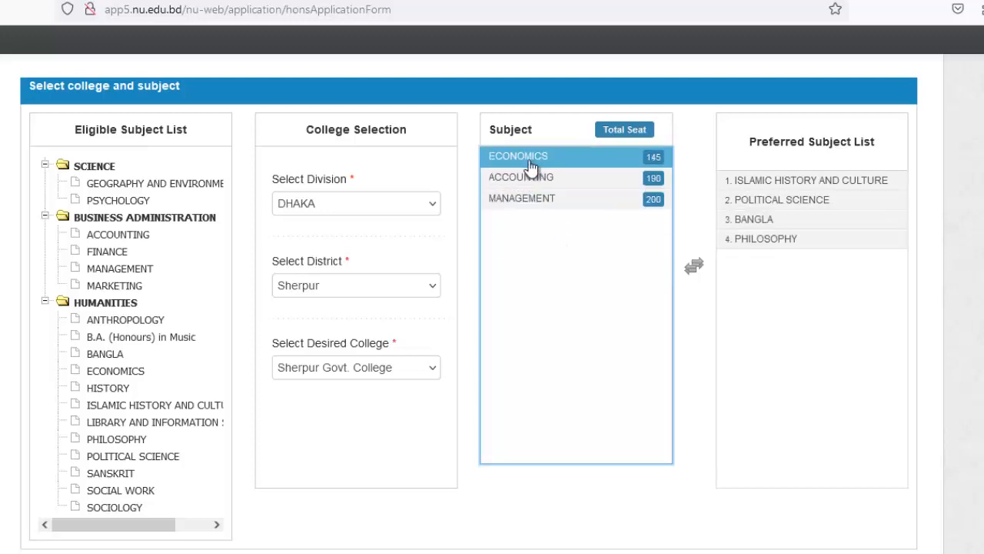
double_click(527, 159)
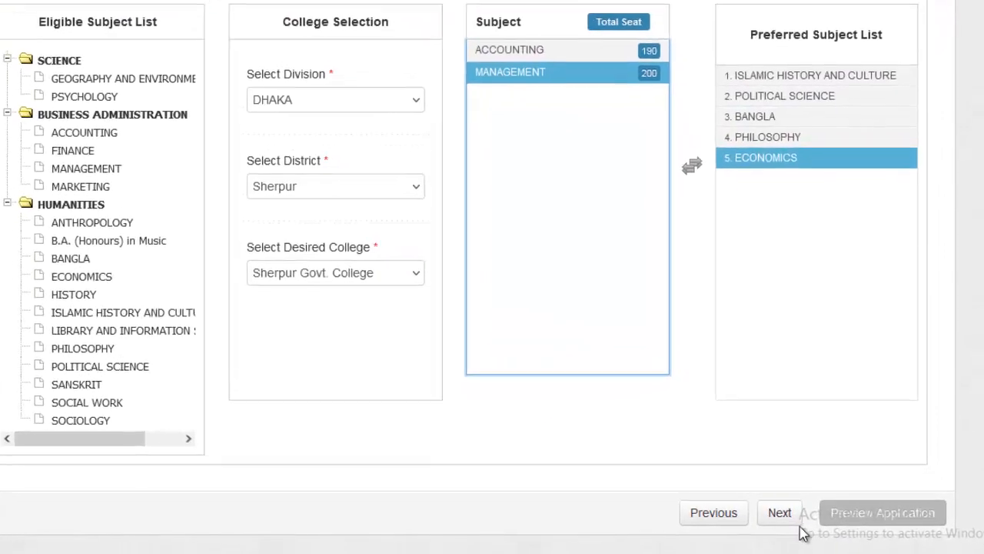
Go to the Step 4 quota page and answer No to applying for a quota.
left_click(773, 513)
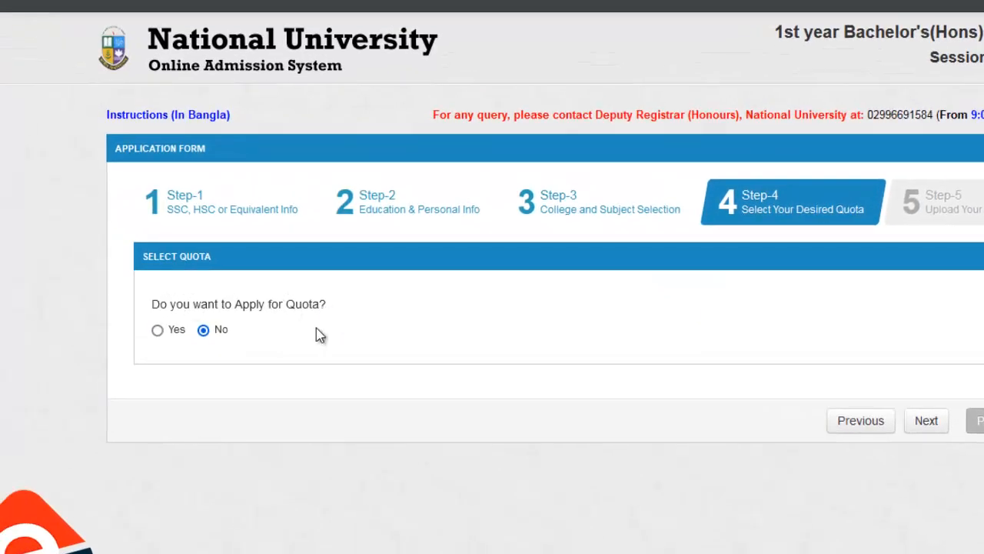
left_click(157, 332)
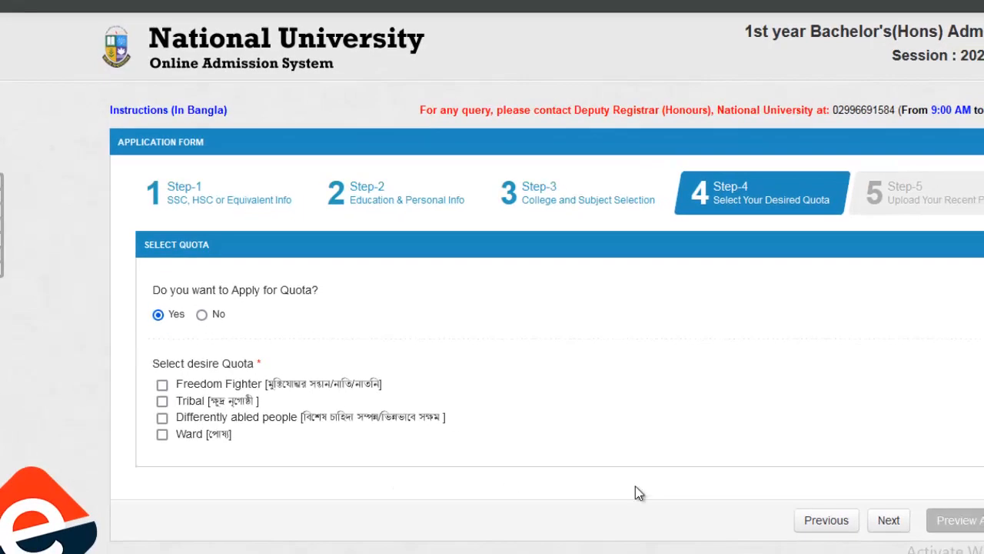
left_click(198, 289)
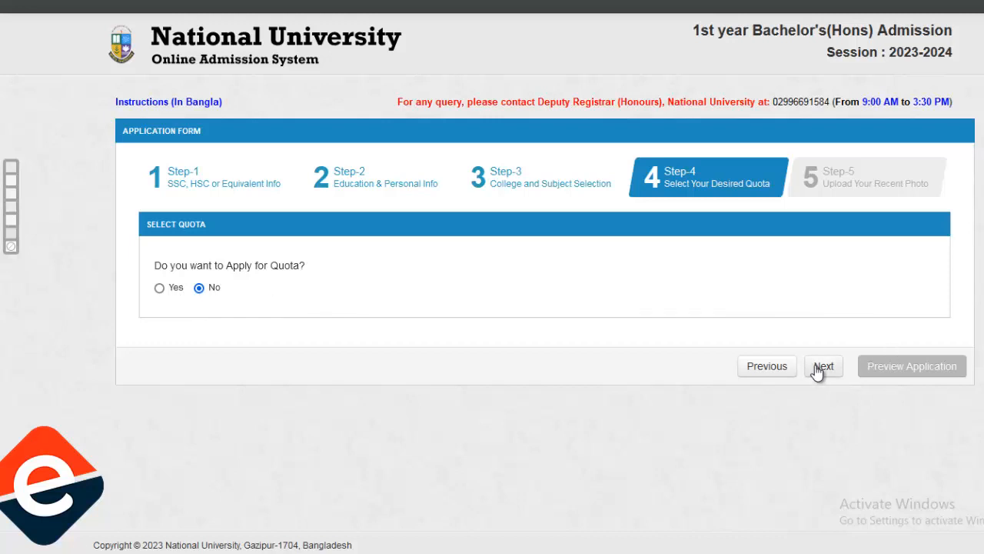
Continue to Step-5 and review the 150×120 px jpg photo requirement.
left_click(818, 369)
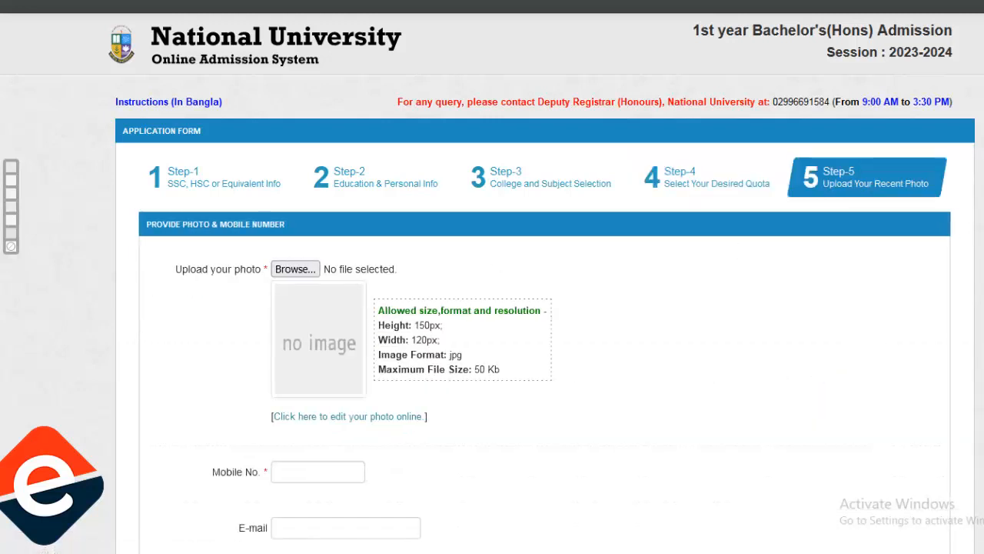
scroll(492, 308, "down", 1)
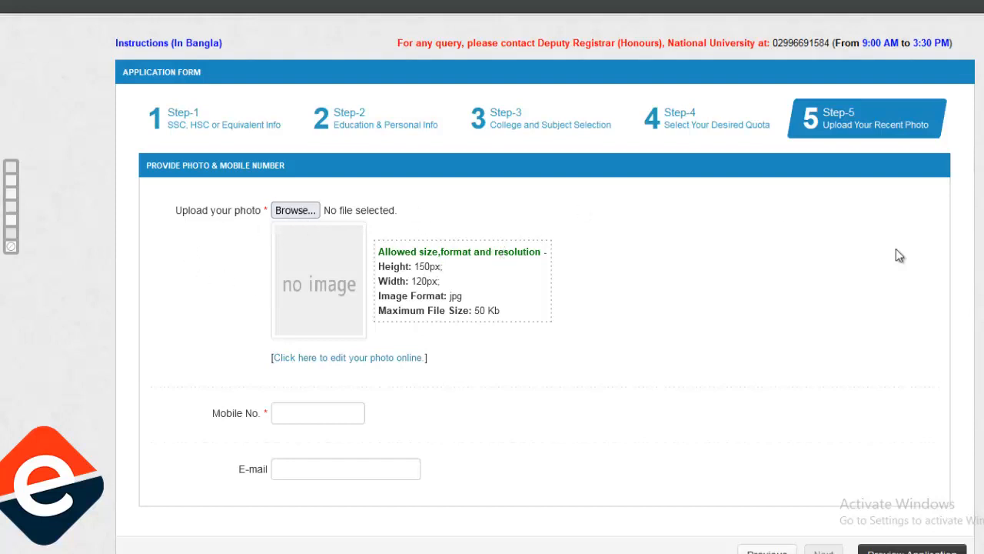
scroll(492, 308, "down", 1)
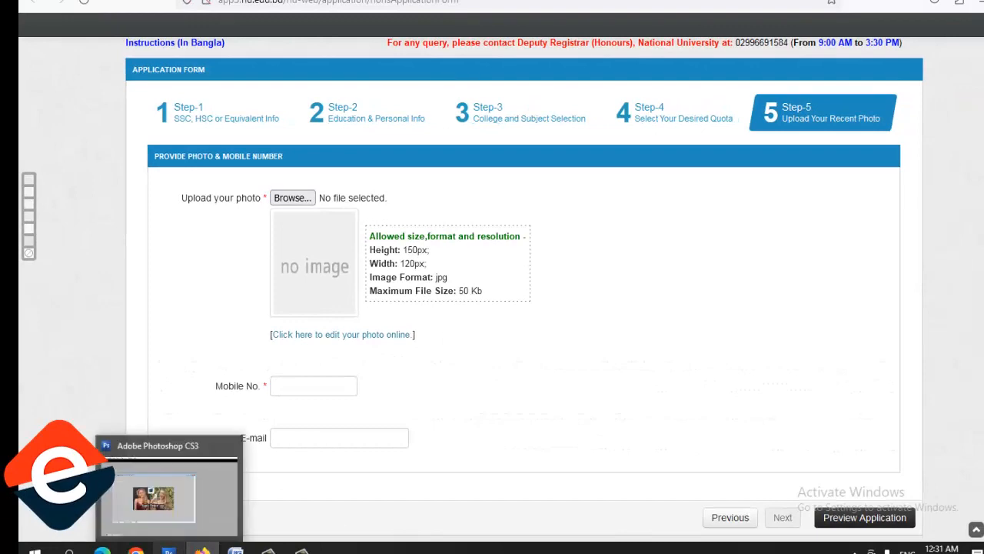
In Photoshop, open the applicant's blue-background portrait photo and switch to the Magic Wand.
left_click(168, 550)
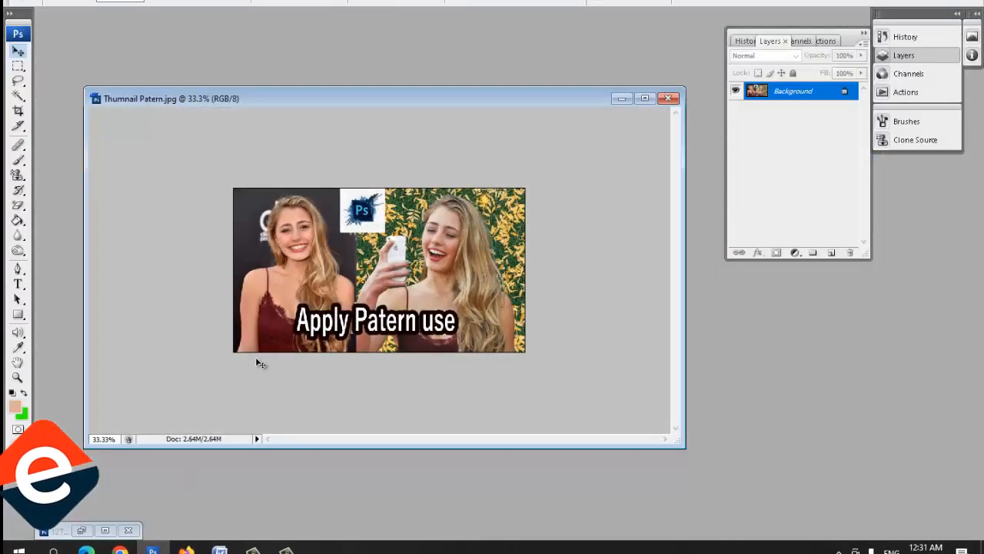
left_click(621, 99)
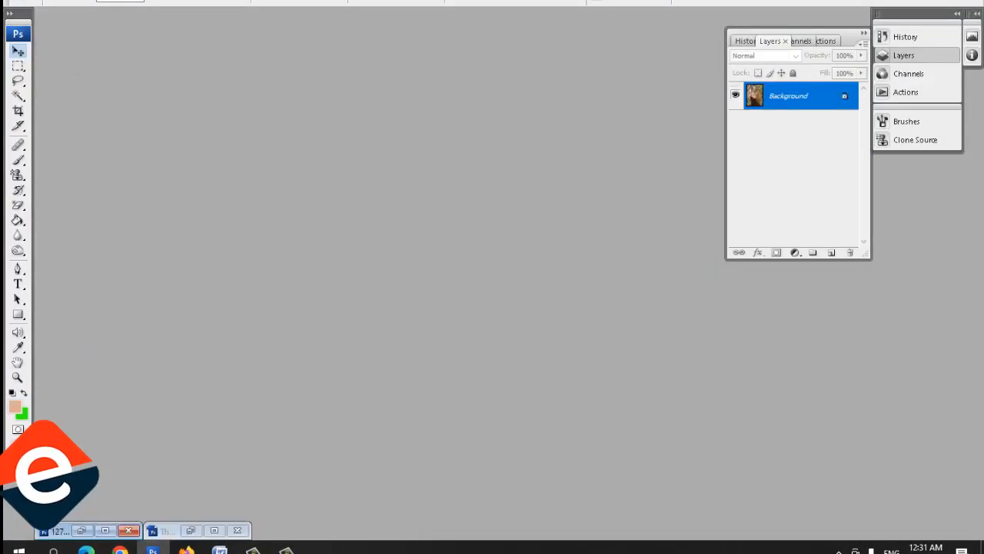
left_click(24, 7)
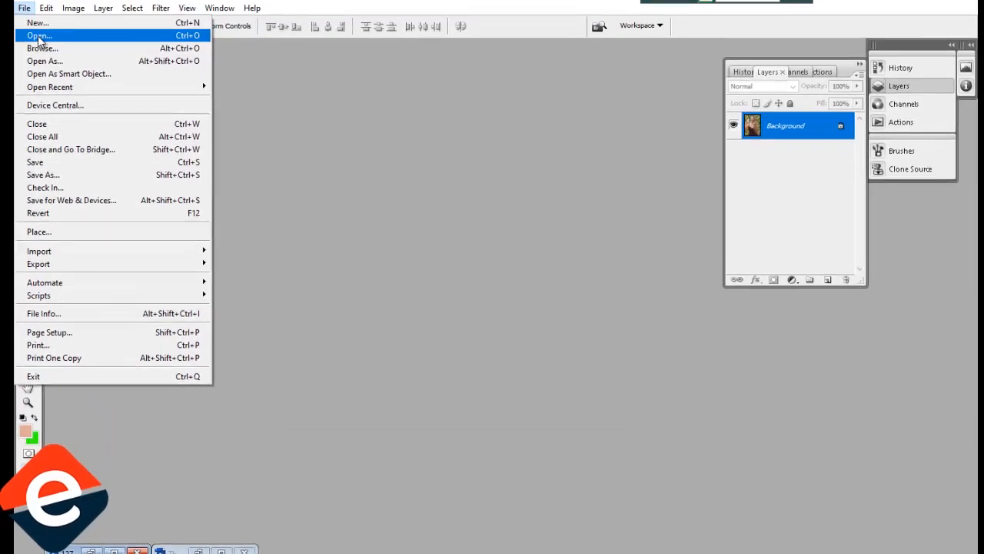
left_click(40, 36)
left_click(900, 191)
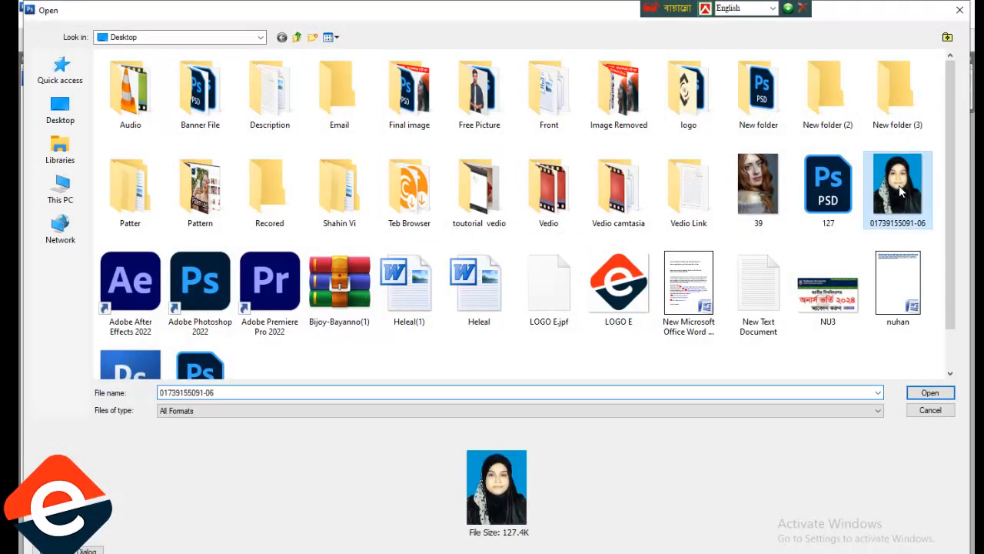
double_click(900, 190)
key("w")
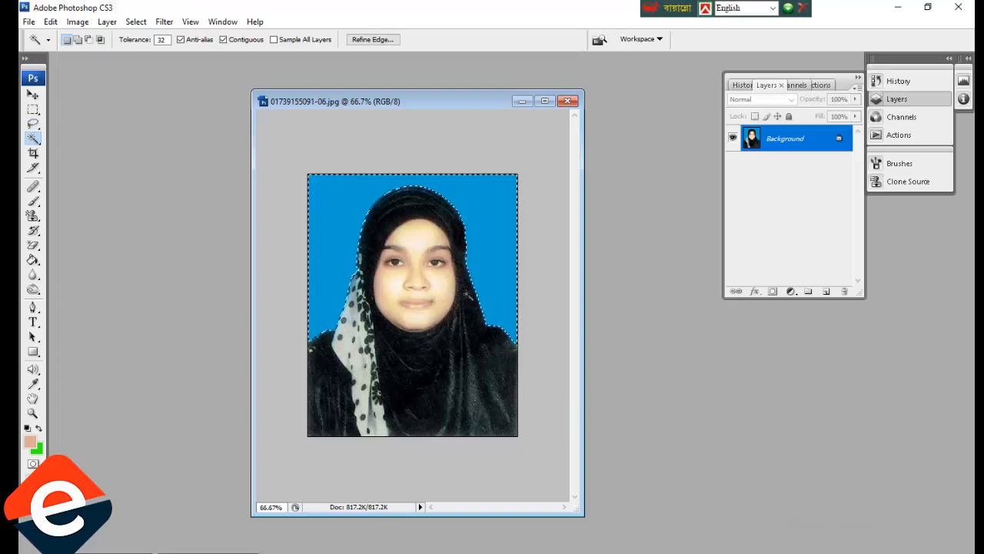
Set the background colour to pure white, fill the selected blue backdrop with it, and deselect.
left_click(35, 449)
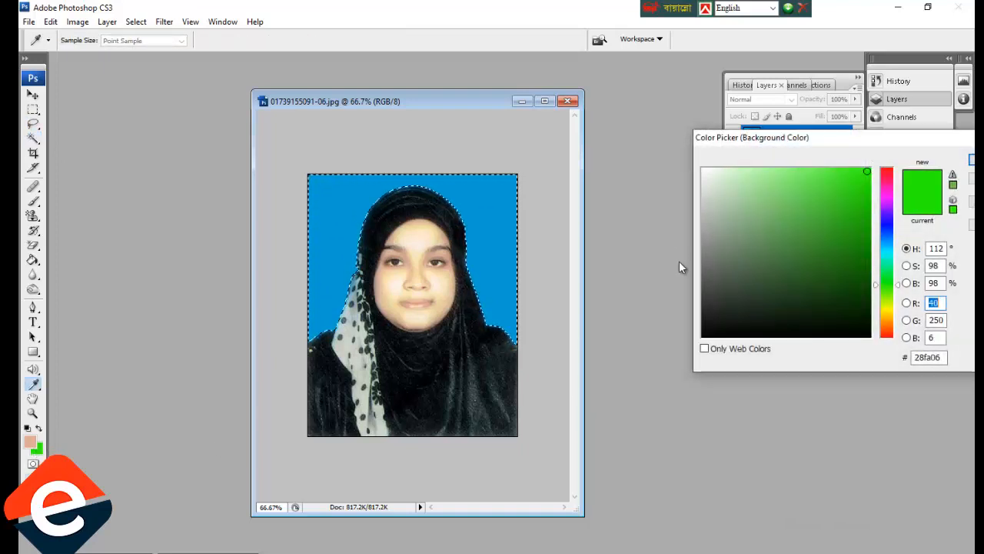
left_click_drag(745, 178, 658, 151)
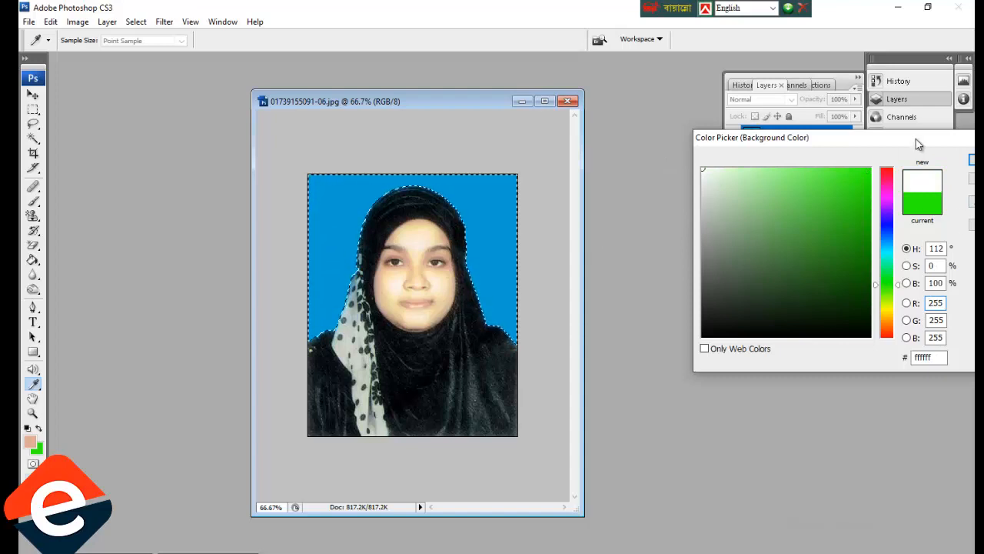
left_click_drag(916, 141, 760, 144)
left_click(867, 161)
key("w")
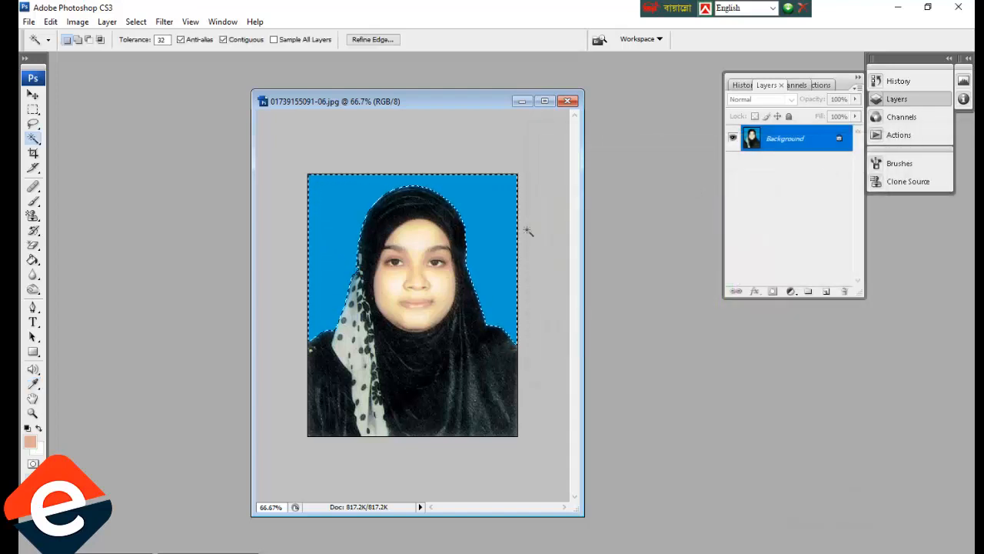
key("Delete")
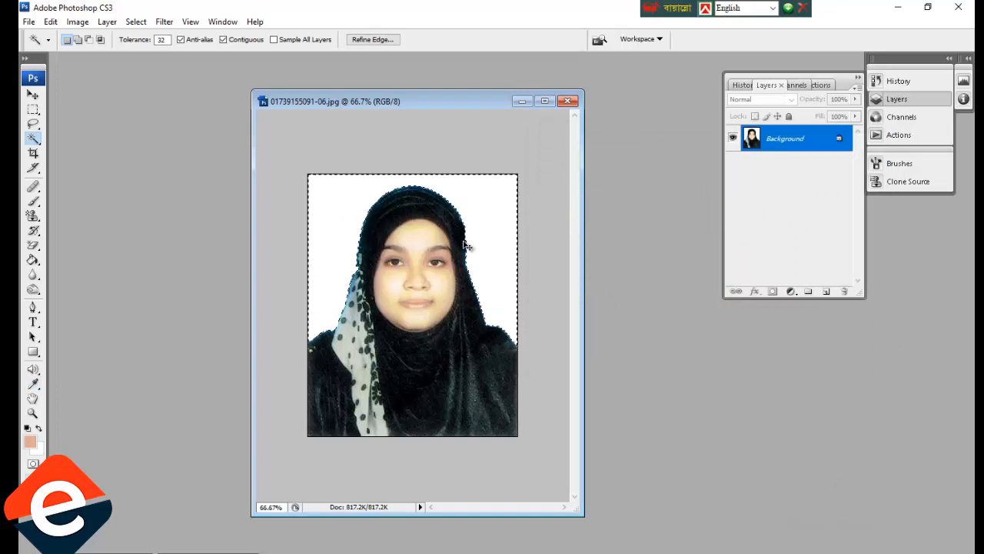
key("ctrl+d")
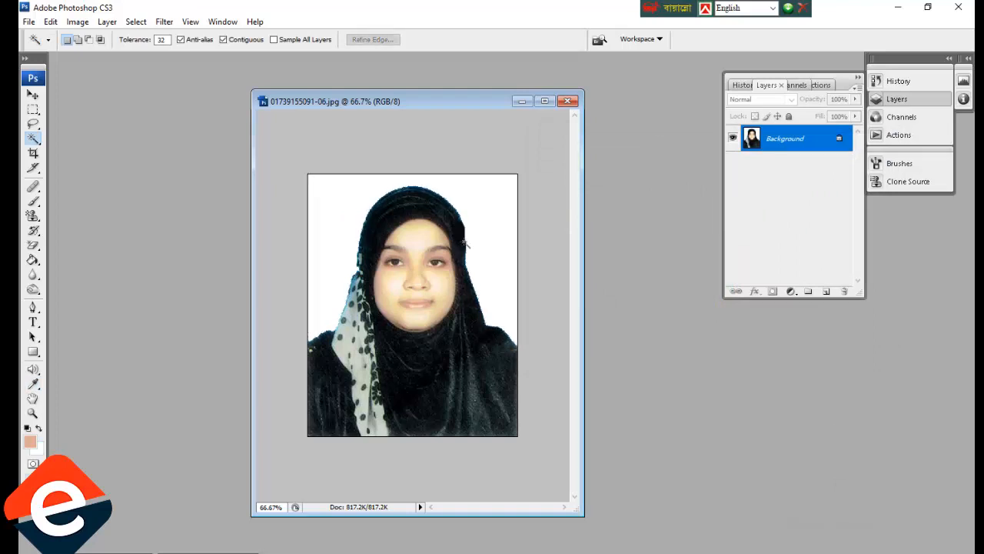
Select the white background and feather the selection by 1.5 pixels.
left_click(506, 207)
right_click(452, 189)
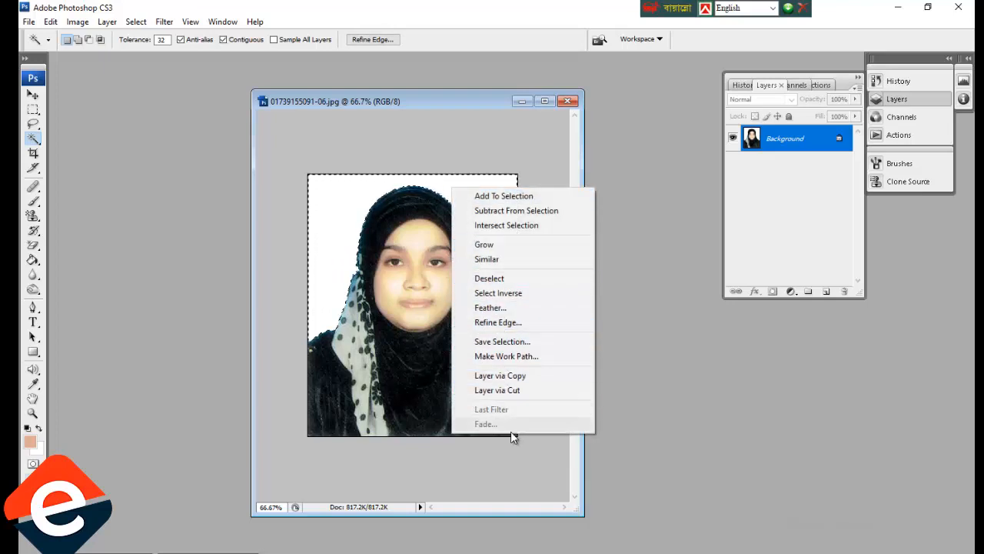
left_click(492, 307)
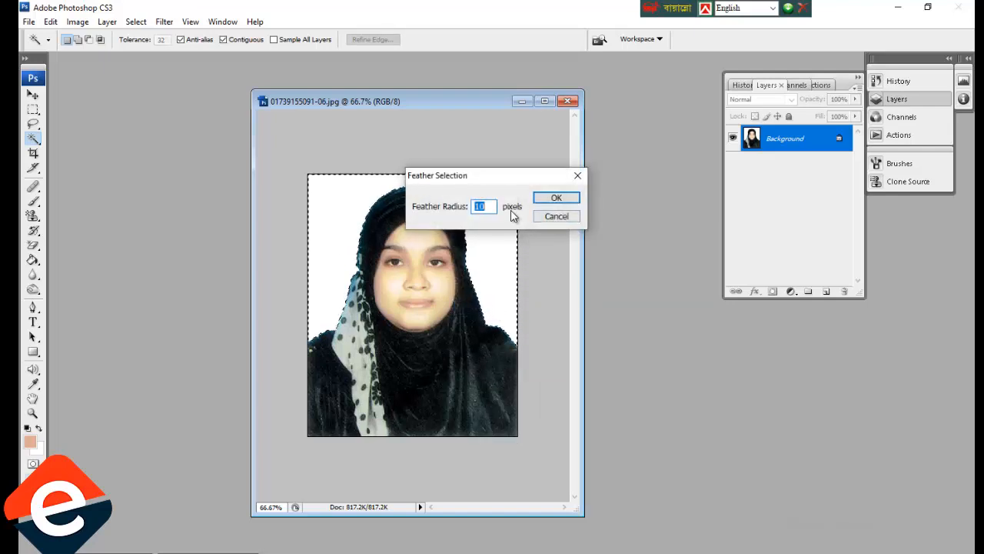
type("1.5")
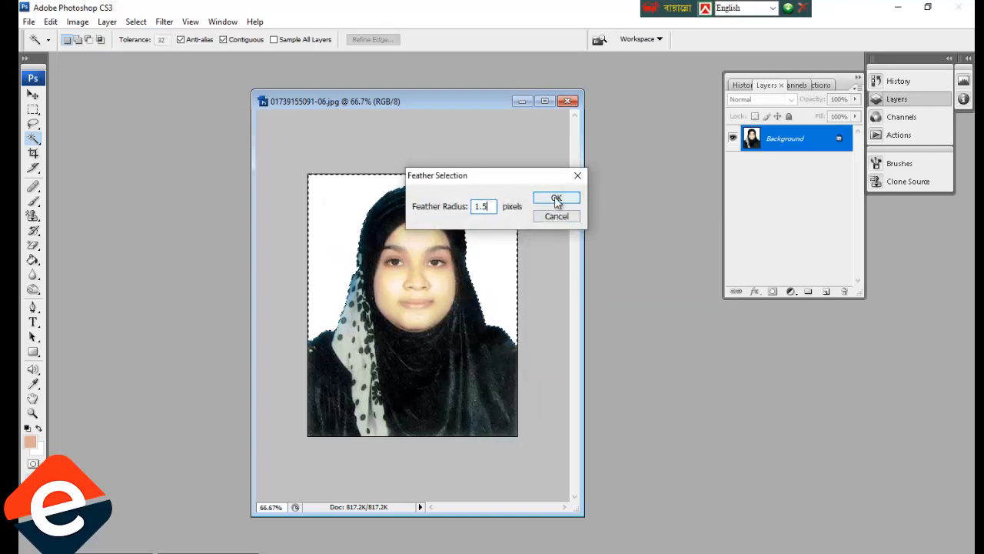
left_click(557, 199)
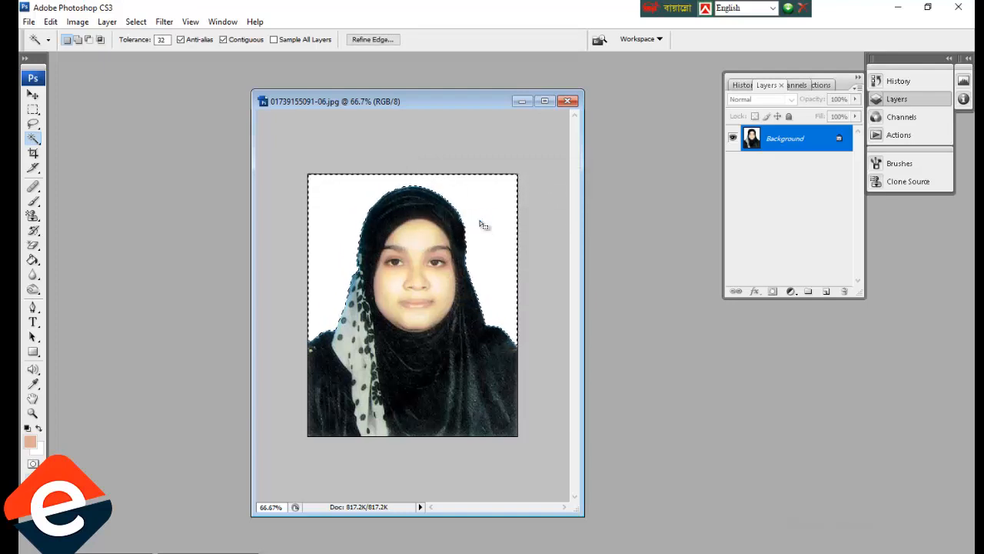
Deselect, copy the entire photo, and start a new document sized from the clipboard.
key("ctrl+d")
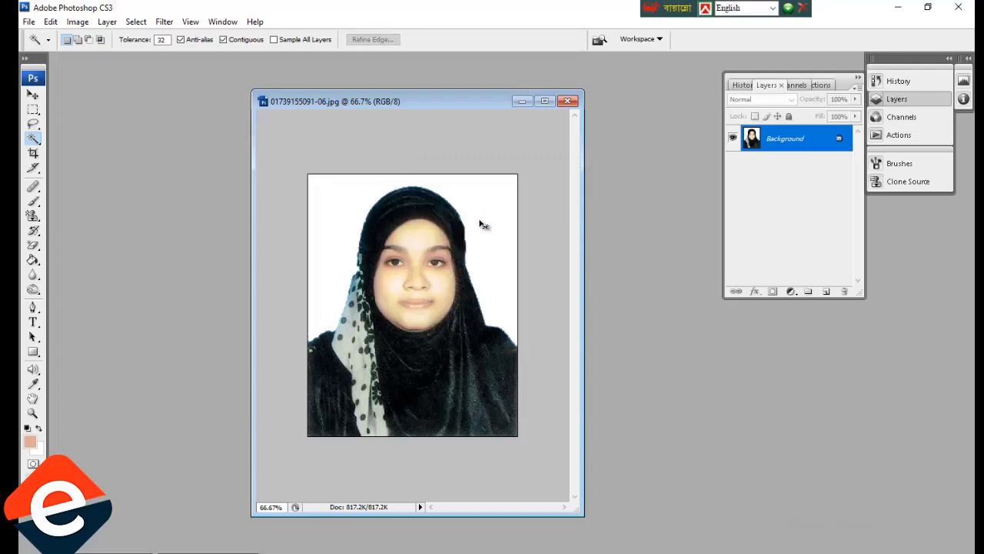
key("ctrl+a")
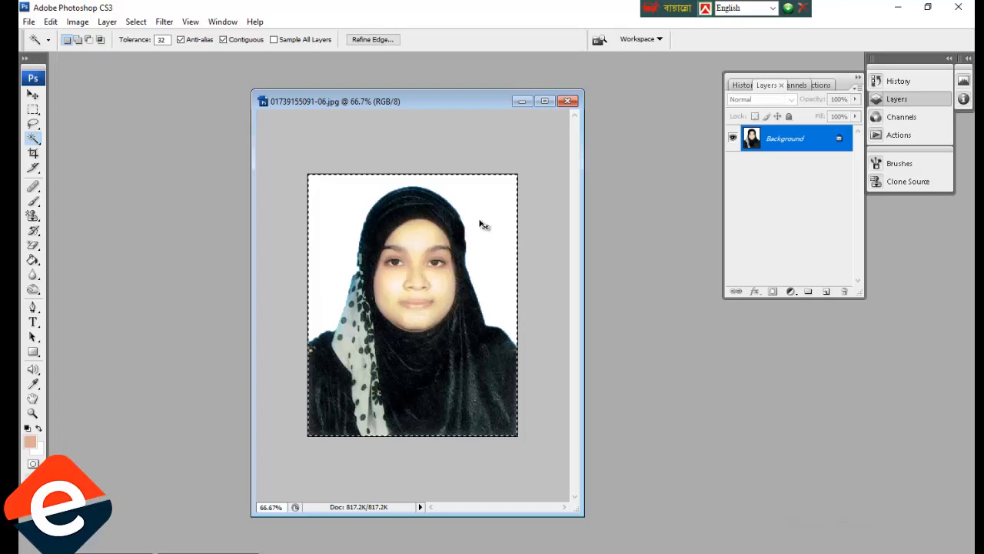
key("ctrl+c")
key("ctrl+n")
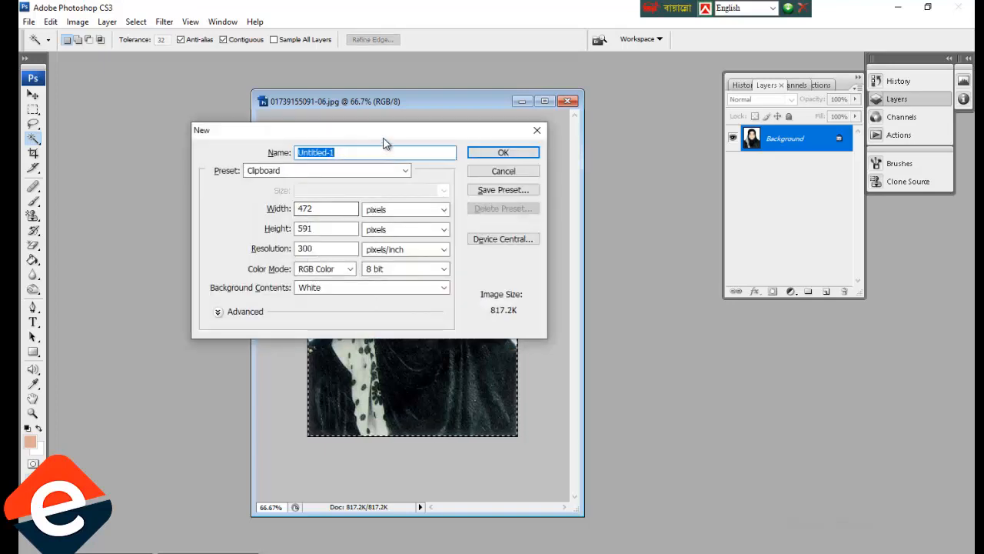
Create the new document at width 150, height 120 pixels and 100 pixels/inch resolution.
left_click_drag(407, 132, 506, 131)
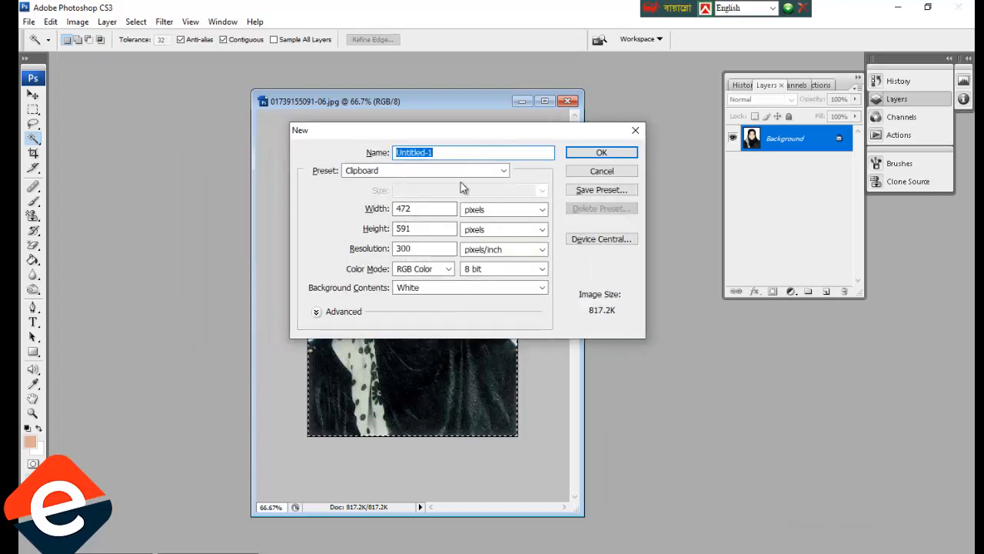
left_click(384, 213)
type("150")
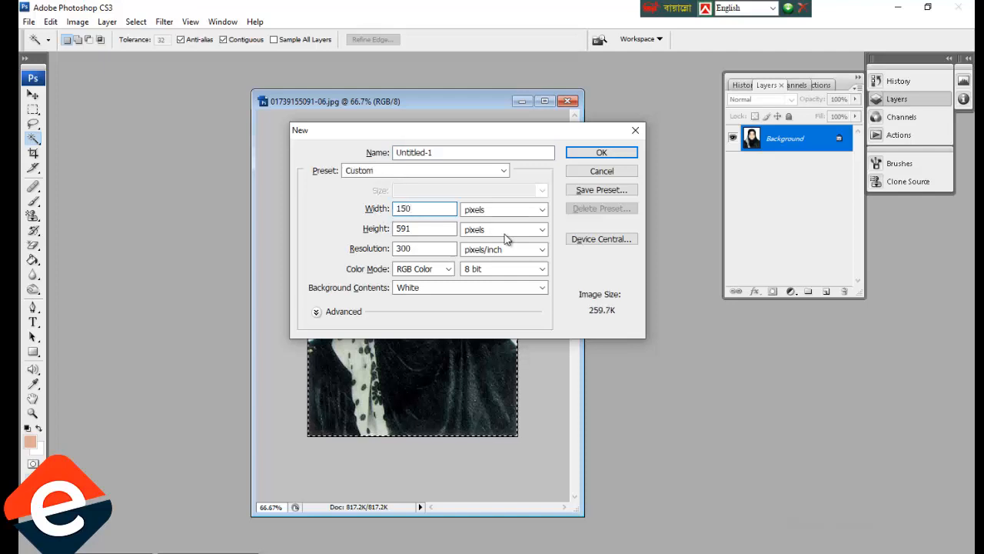
left_click(382, 230)
type("12")
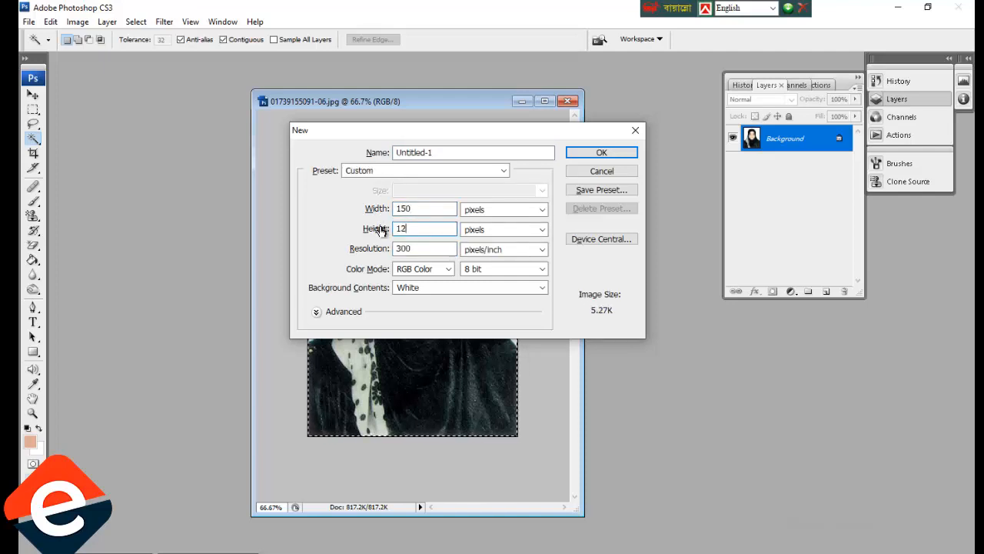
type("0")
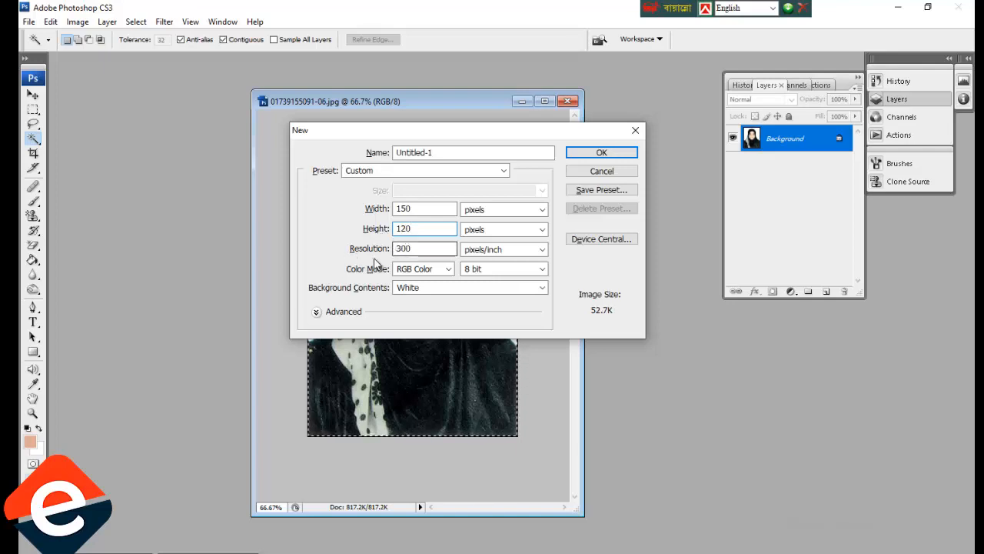
left_click(372, 257)
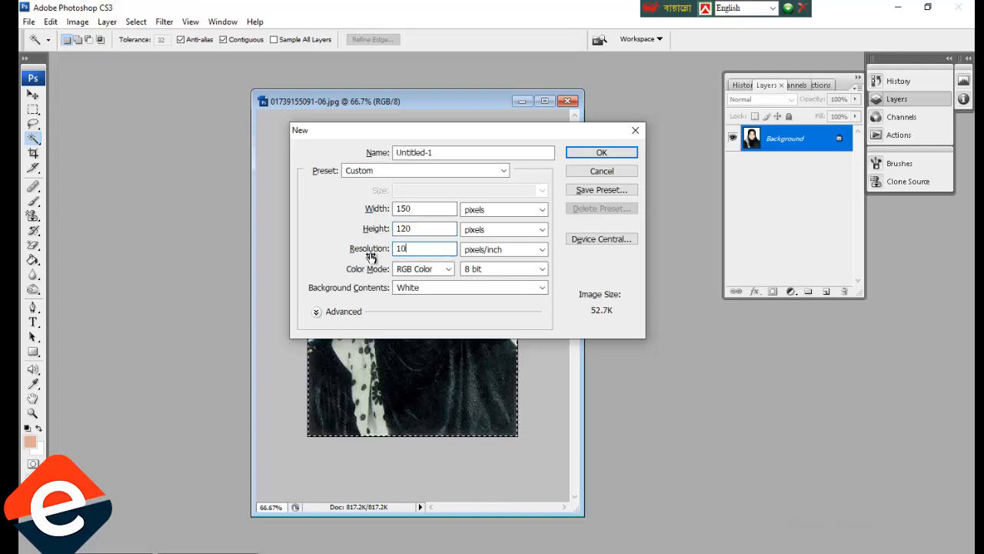
type("100")
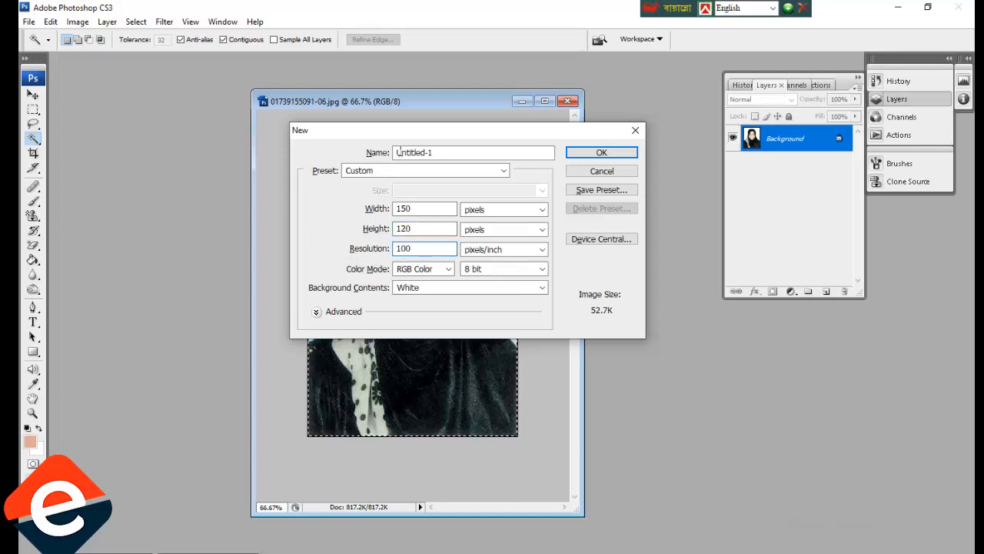
left_click(599, 154)
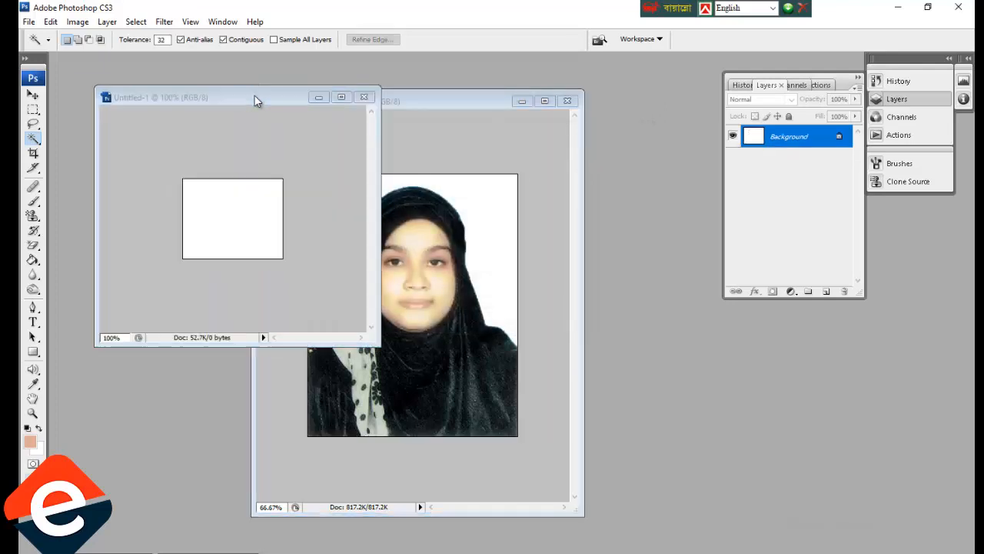
Rotate the Untitled-1 canvas 90° clockwise and drag the portrait into it as a new layer.
left_click_drag(255, 99, 268, 145)
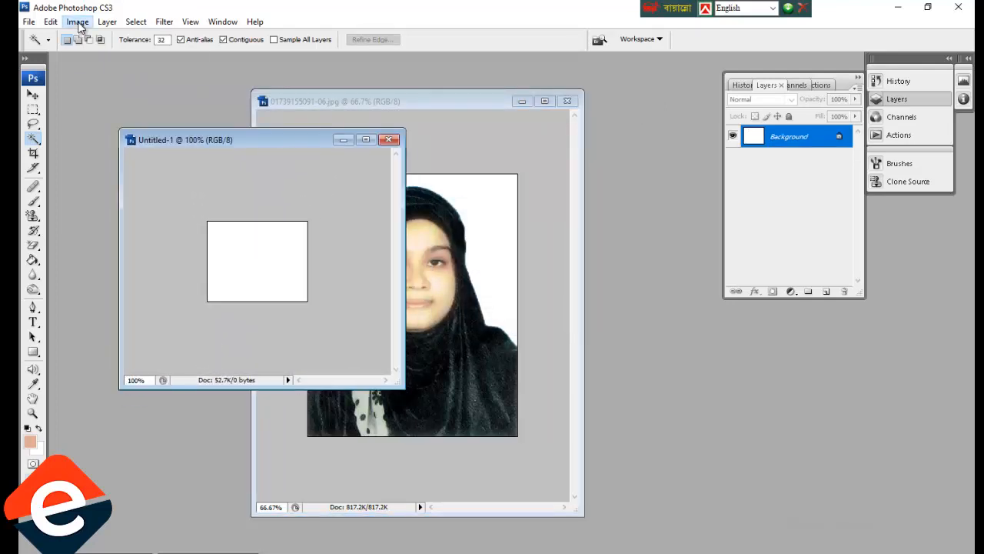
left_click(77, 22)
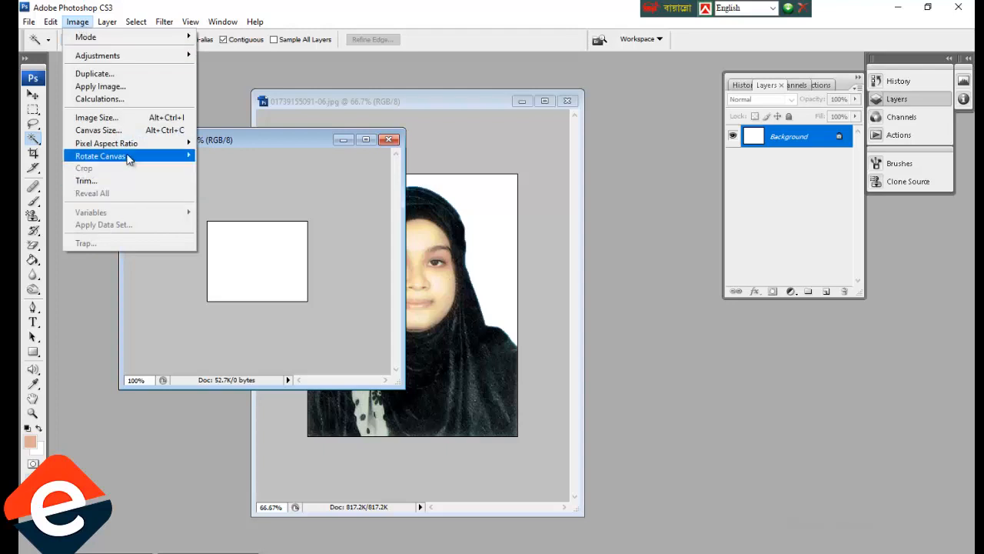
mouse_move(132, 156)
left_click(218, 168)
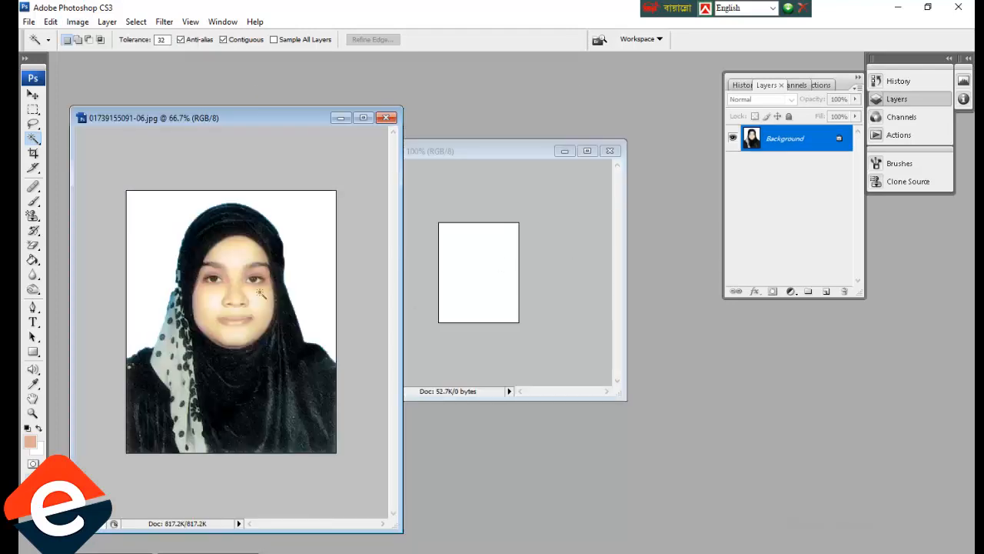
left_click(33, 94)
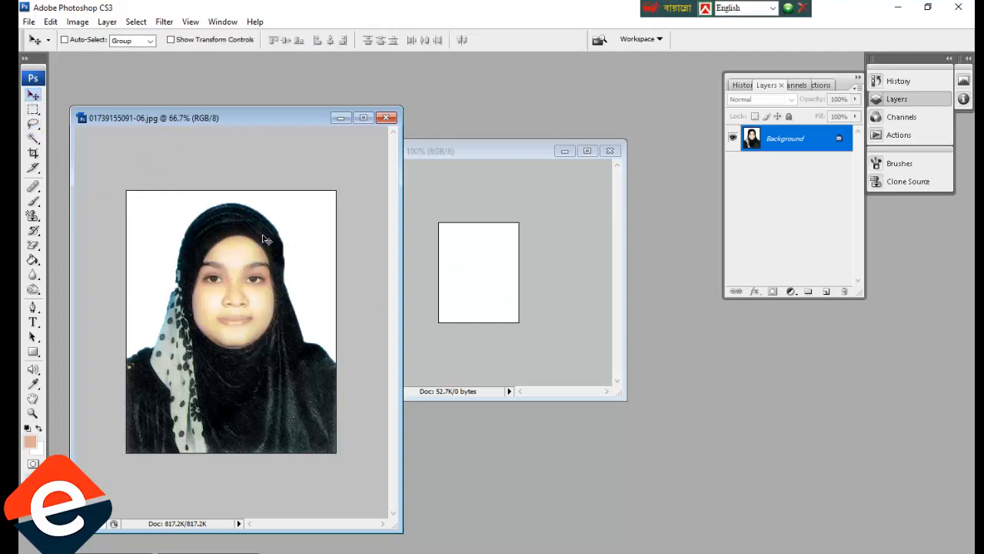
left_click_drag(296, 242, 472, 257)
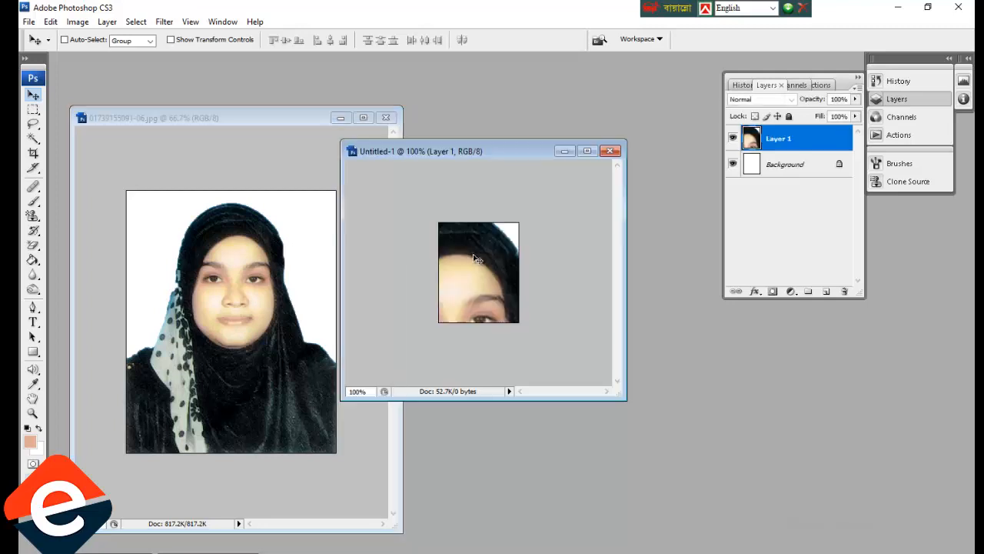
Enlarge the Untitled-1 window and put the photo layer into Free Transform via the Edit menu.
left_click(587, 151)
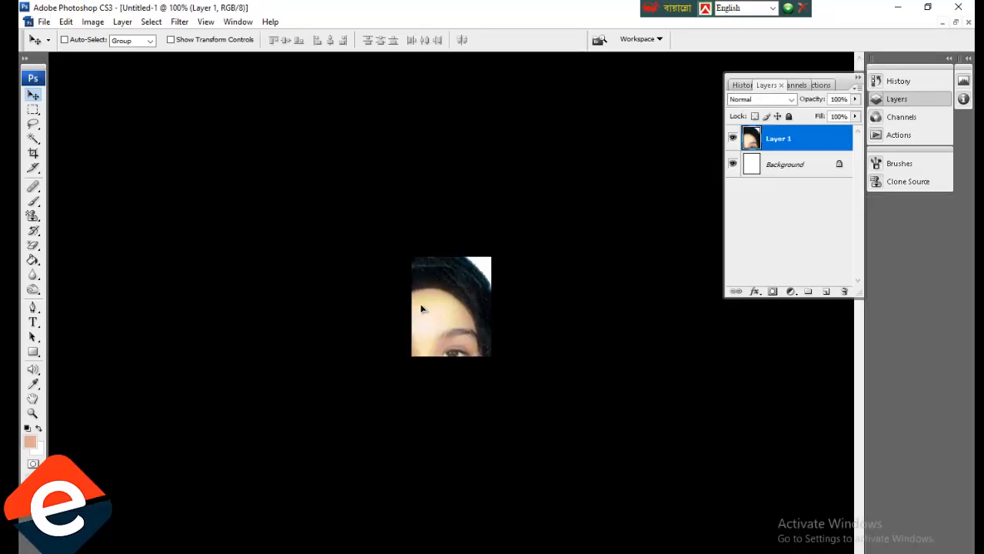
key("ctrl+t")
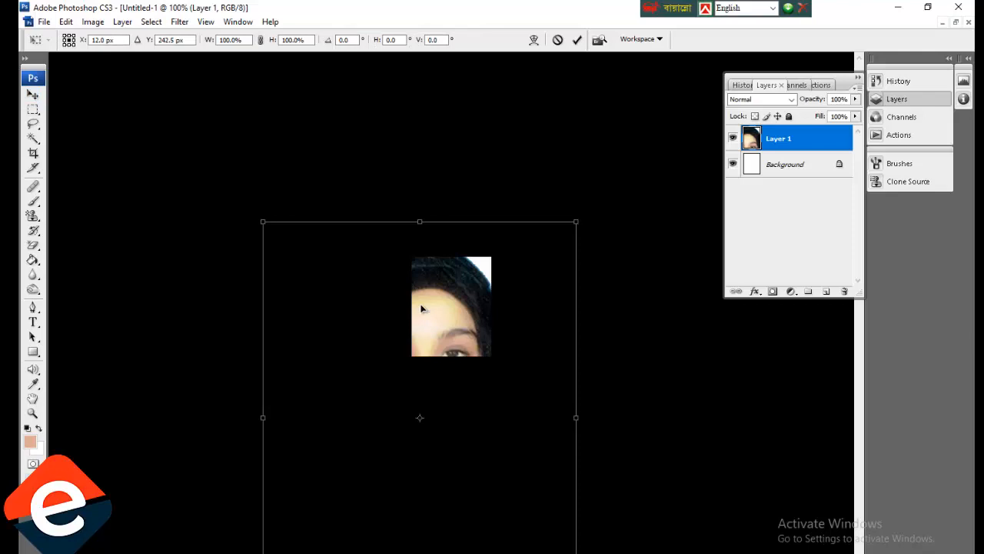
key("Return")
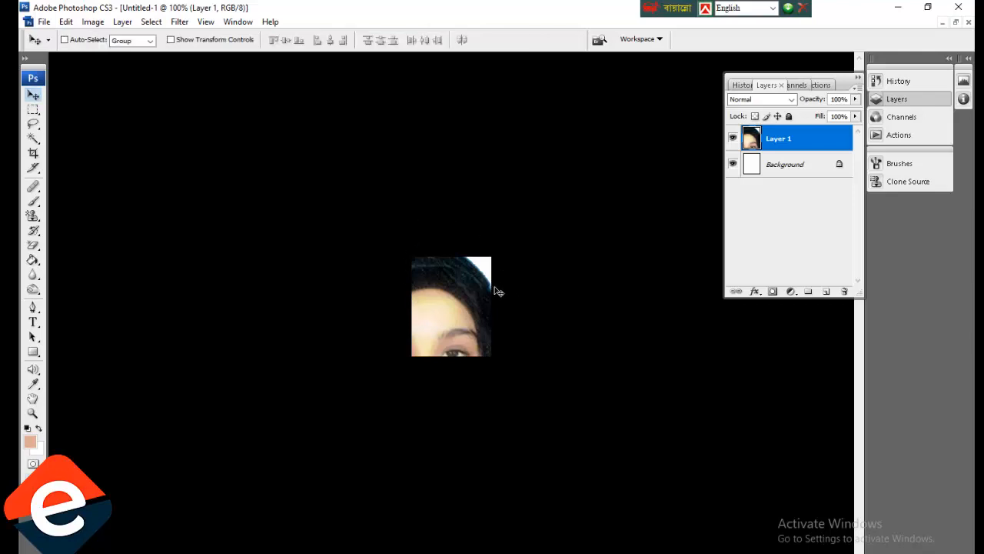
left_click(68, 23)
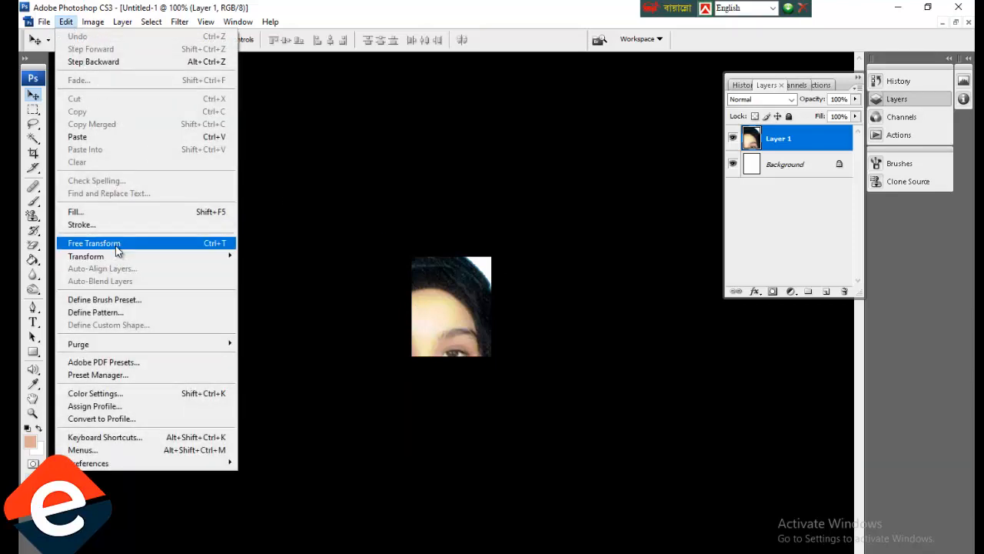
left_click(116, 245)
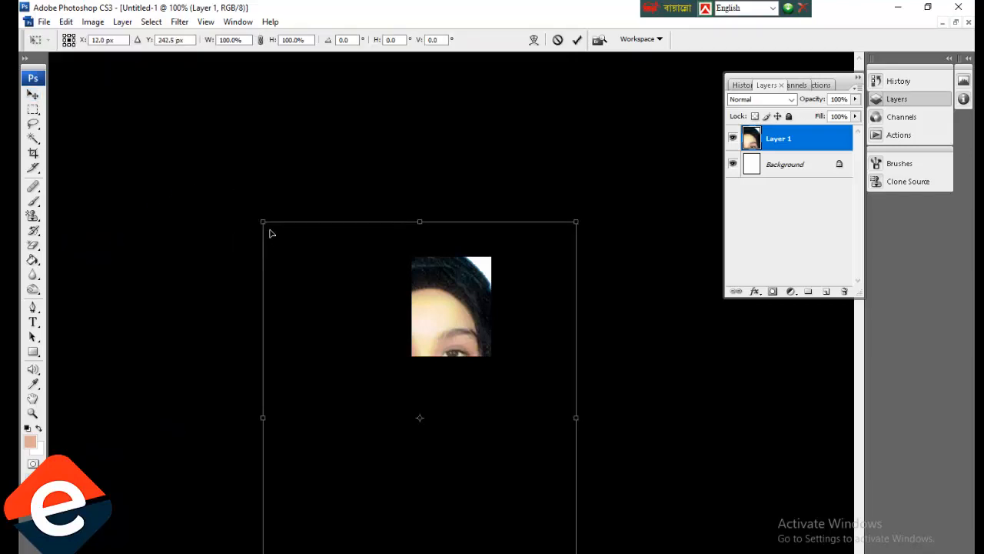
Scale the photo to 35%, position it over the canvas, and merge it into the background.
left_click_drag(262, 220, 450, 456)
left_click_drag(496, 491, 431, 285)
left_click_drag(512, 408, 499, 387)
left_click_drag(454, 344, 455, 347)
key("Up")
key("Up")
key("Up")
key("Up")
key("Up")
key("Up")
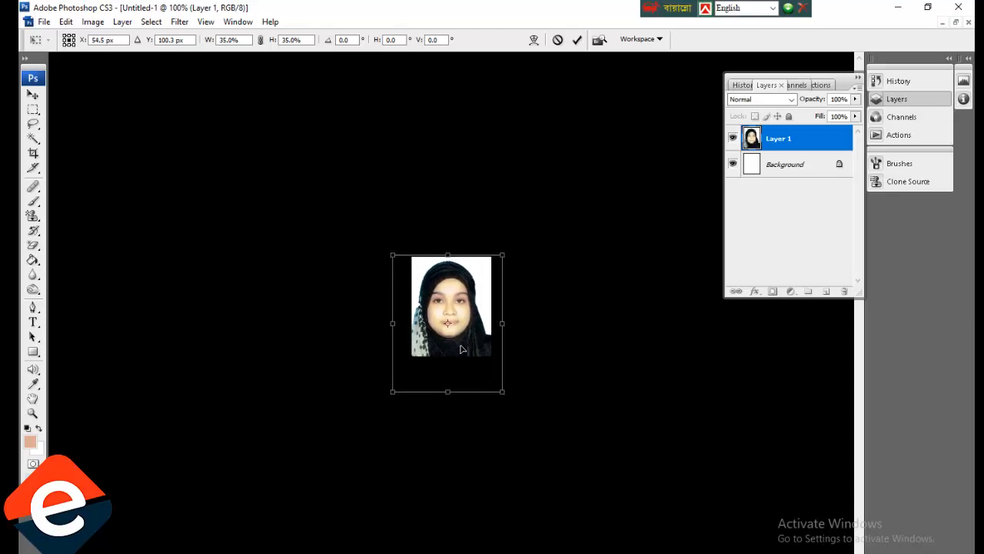
key("Right")
key("Right")
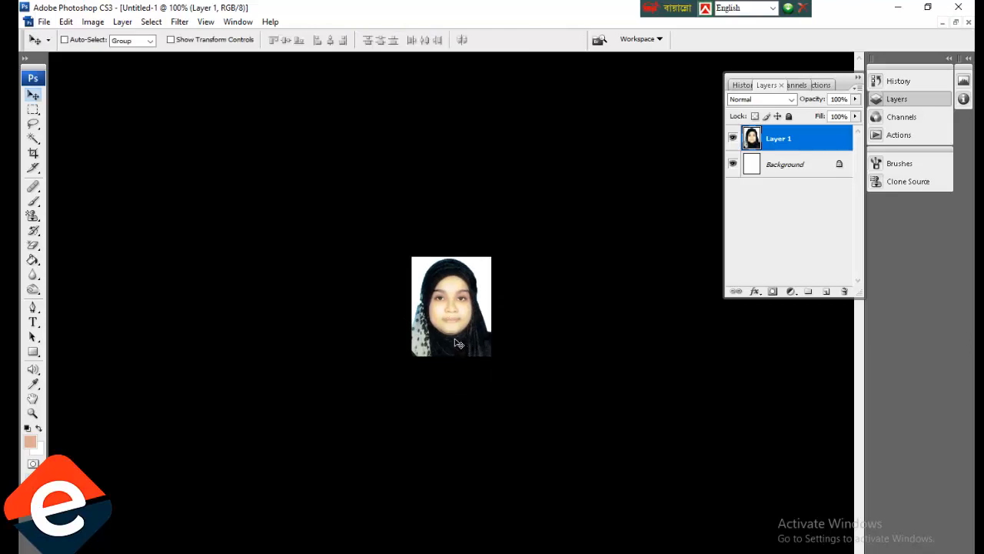
key("ctrl+e")
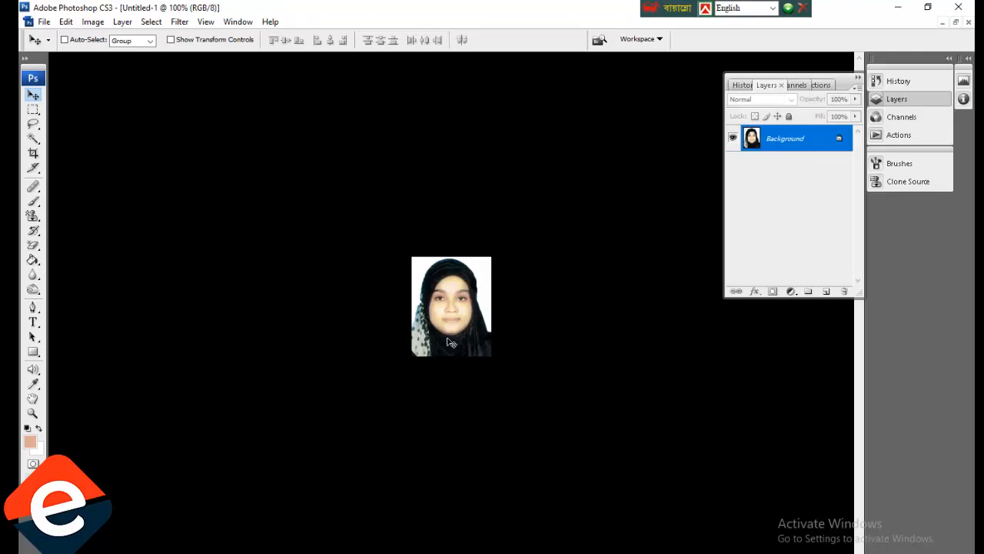
Save the photo with Save As as a JPEG named 'nu pic', accepting the quality options.
left_click(44, 21)
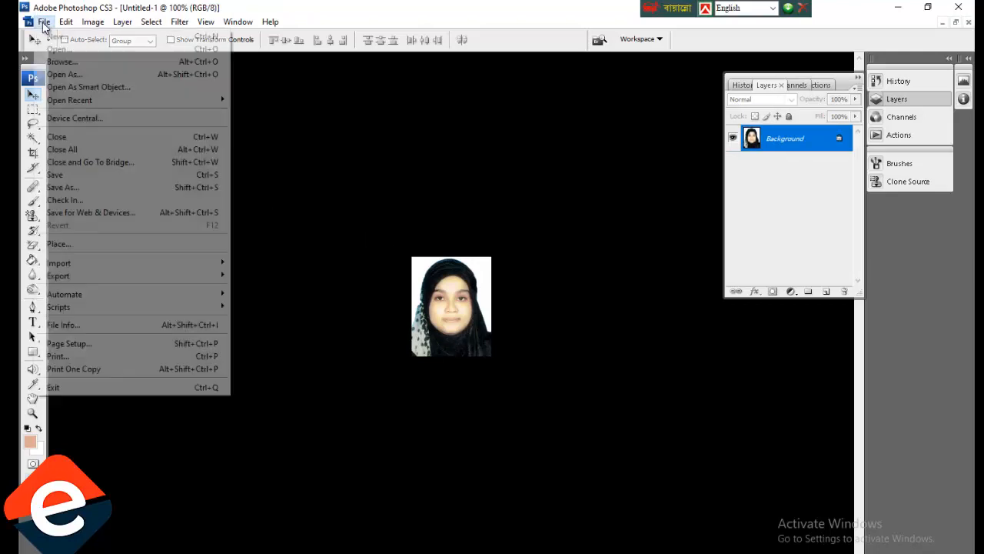
left_click(69, 190)
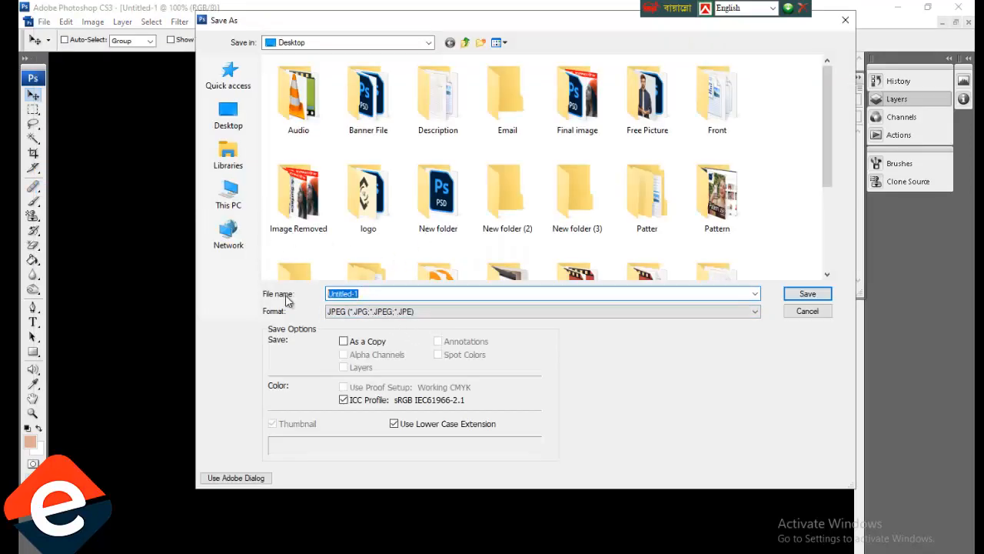
type("n")
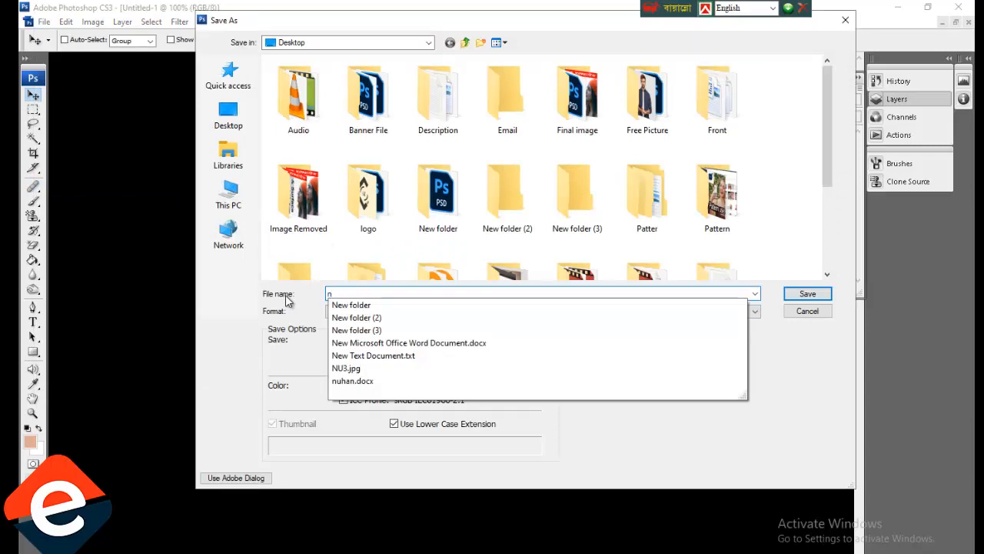
type("u pic")
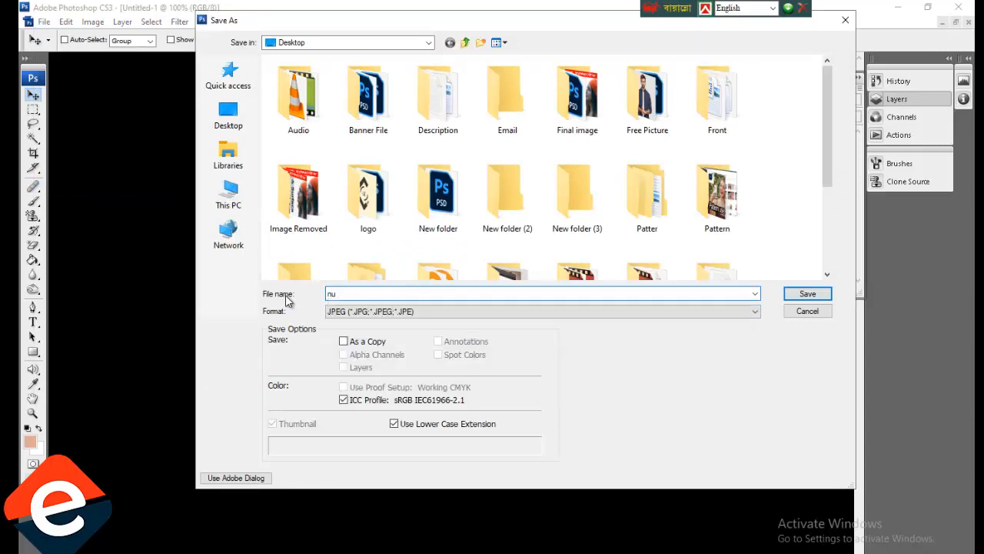
left_click(819, 295)
left_click(574, 156)
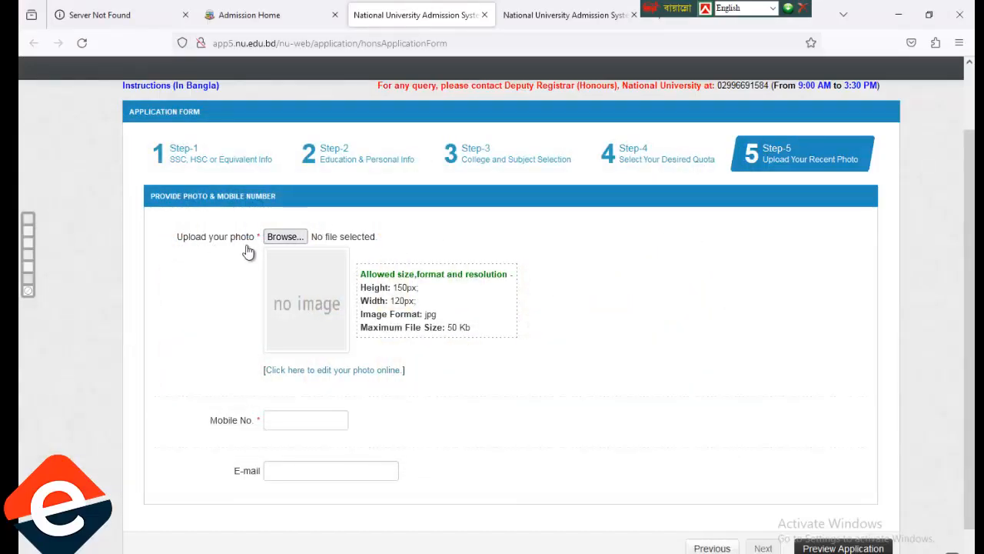
Upload nu pic1.jpg from the Desktop as the applicant's photo.
left_click(283, 237)
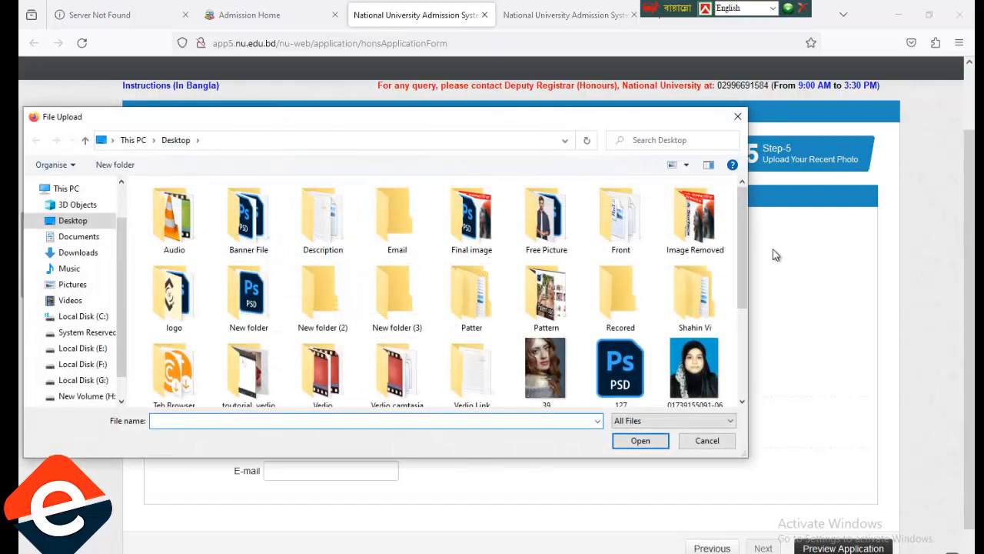
left_click_drag(742, 247, 741, 318)
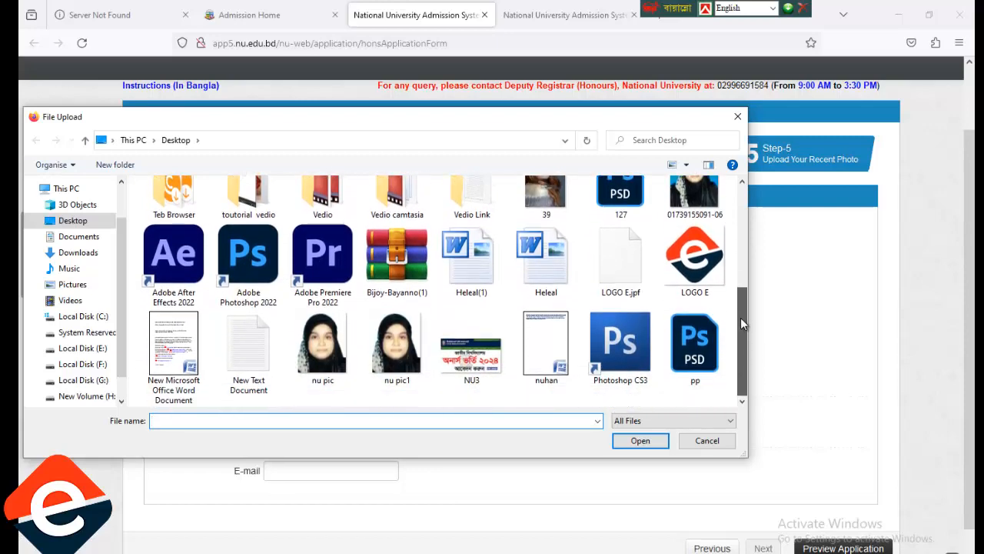
left_click(404, 352)
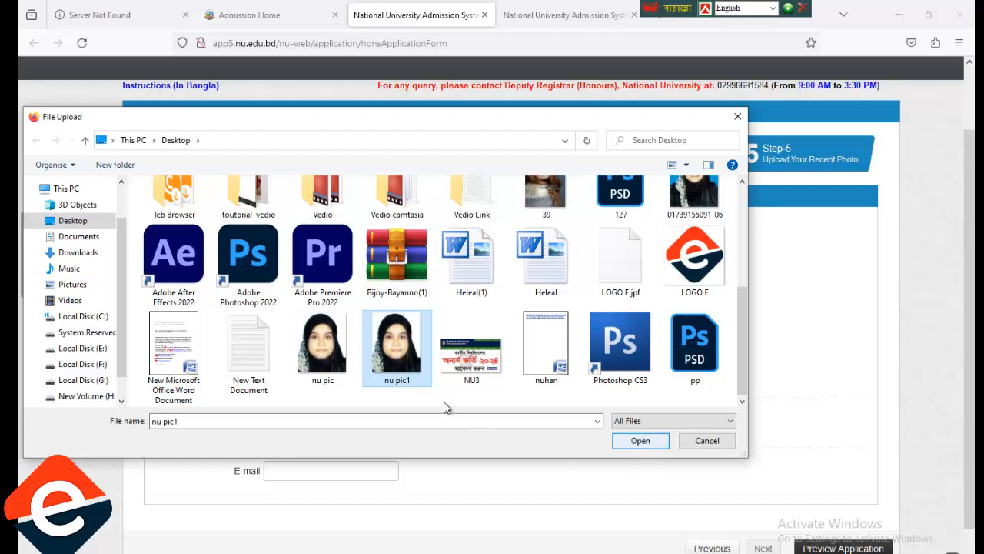
left_click(644, 446)
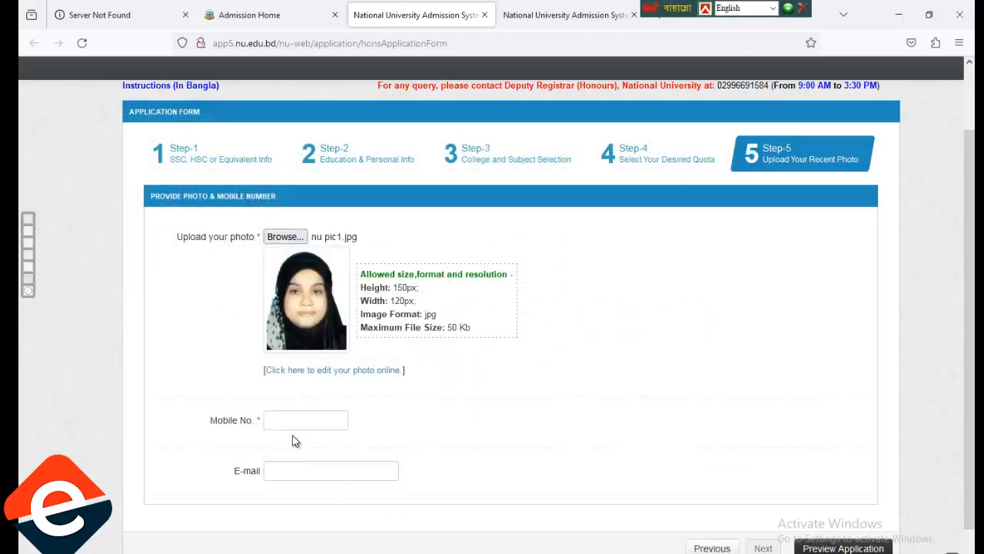
Enter the applicant's mobile number and Gmail e-mail address in their fields.
left_click(303, 419)
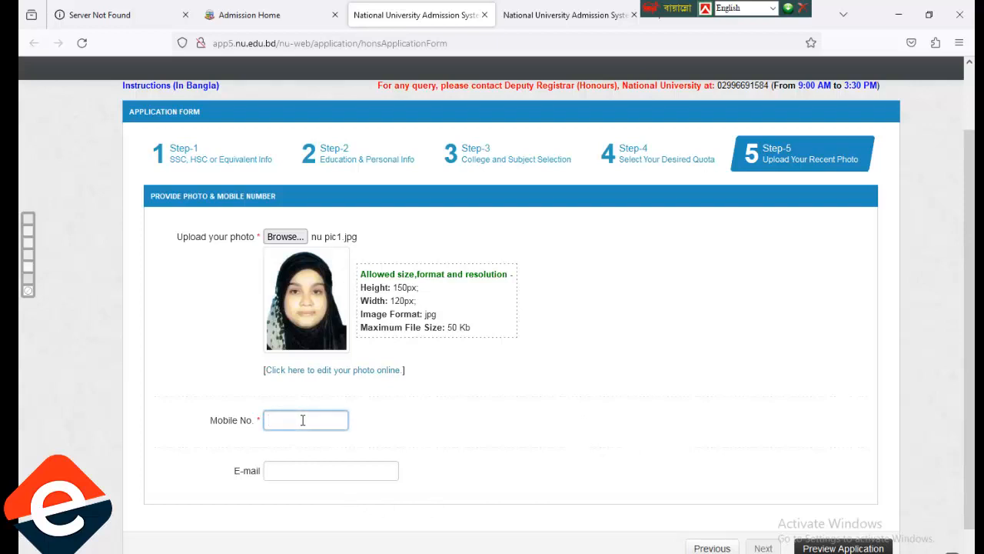
left_click(336, 469)
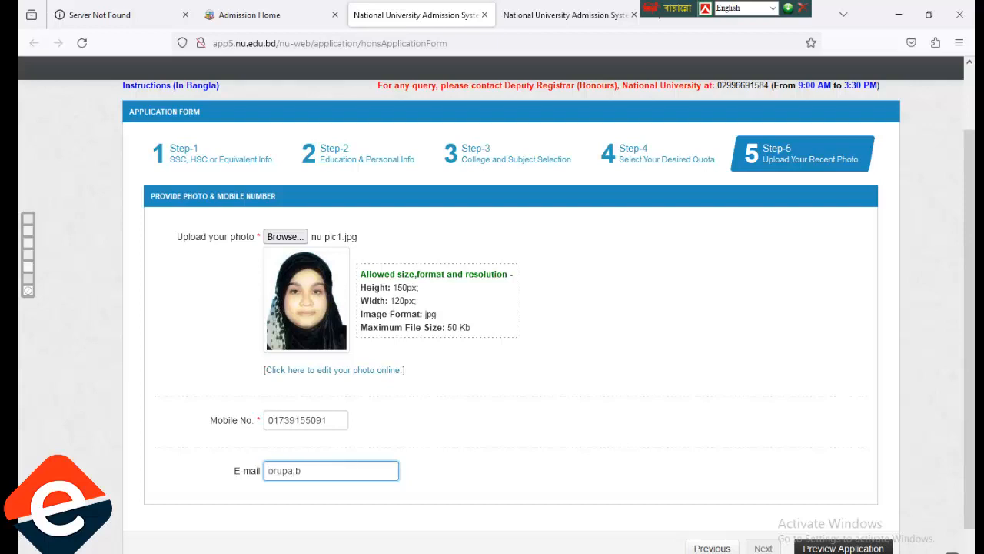
type("@gmail.com")
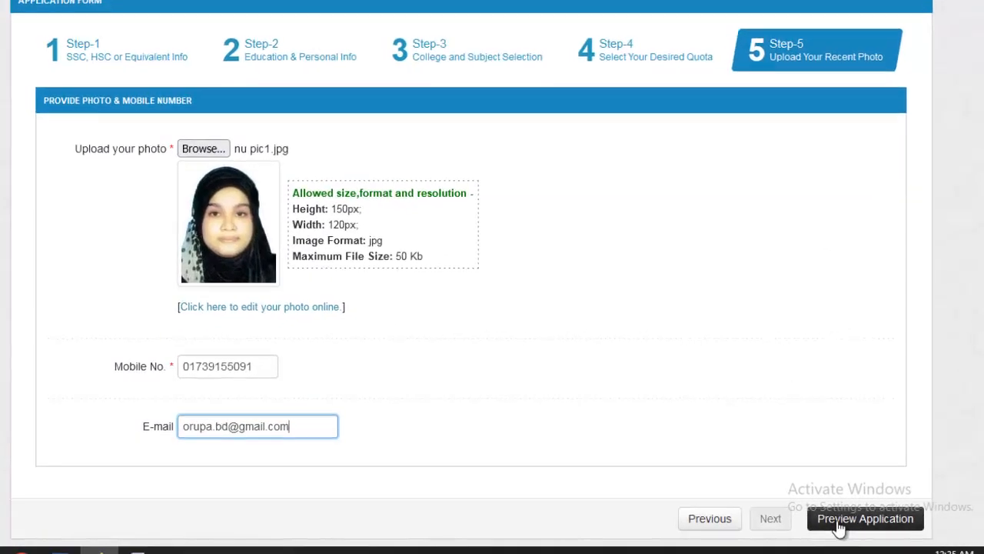
Preview the completed application, review its contents, and submit it.
left_click(905, 524)
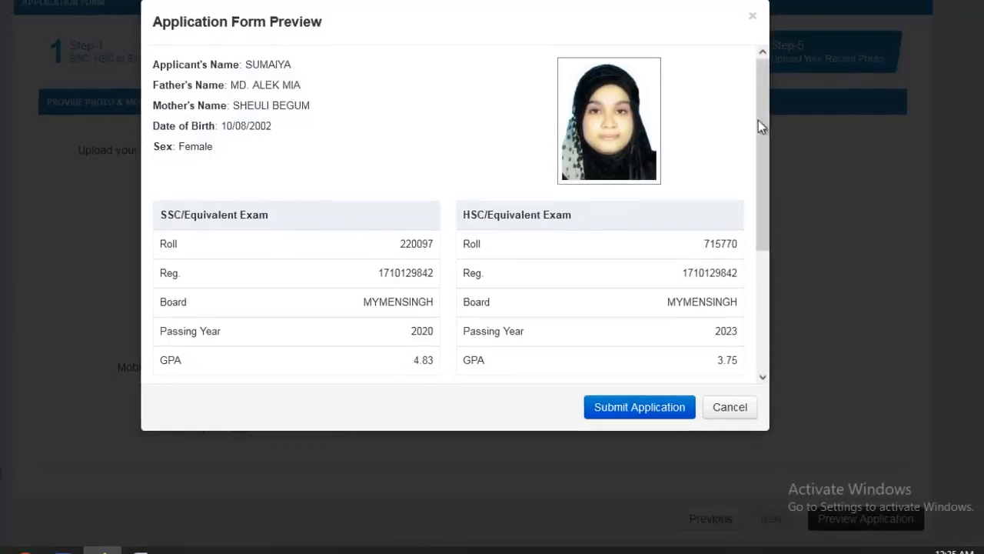
left_click_drag(768, 121, 807, 127)
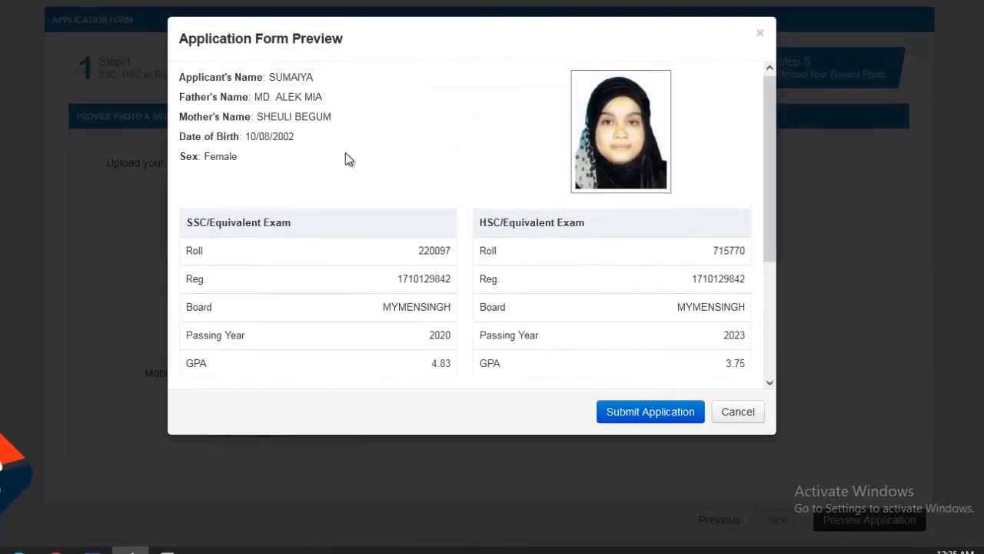
left_click_drag(769, 210, 793, 339)
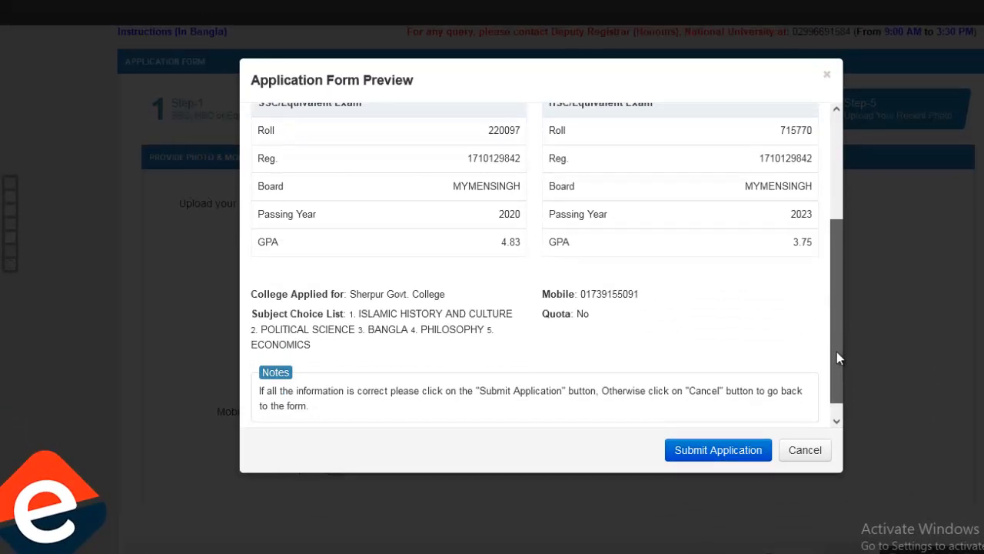
left_click_drag(837, 352, 810, 358)
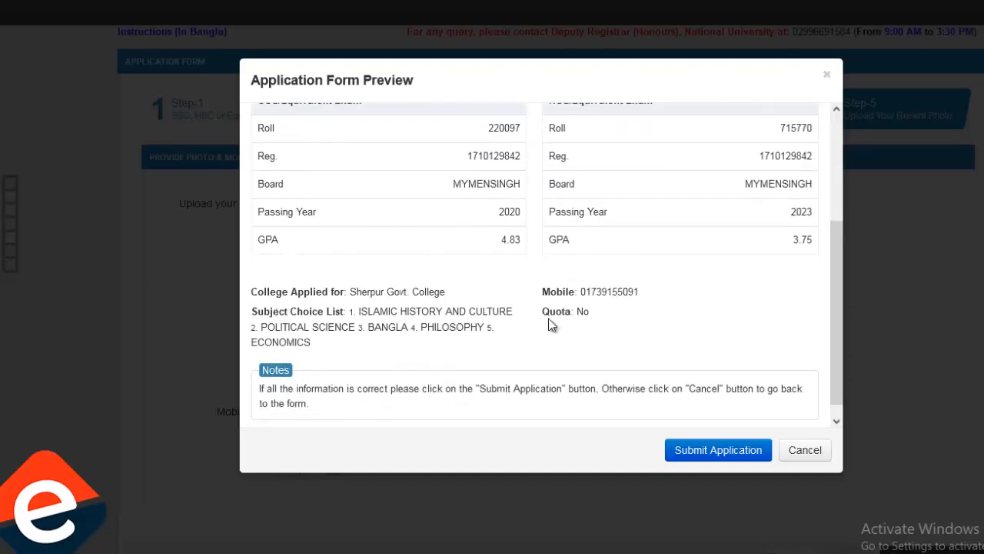
left_click_drag(843, 307, 836, 343)
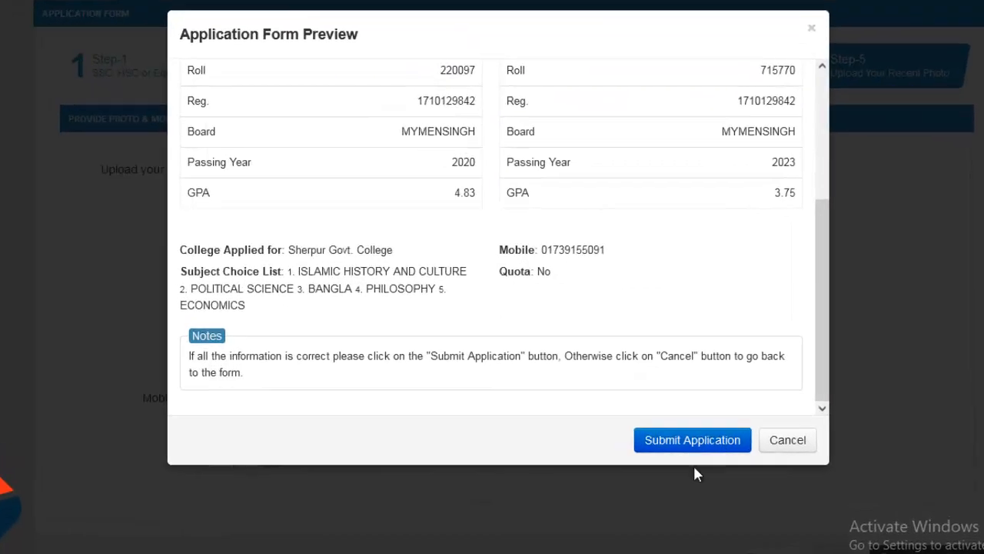
left_click(672, 430)
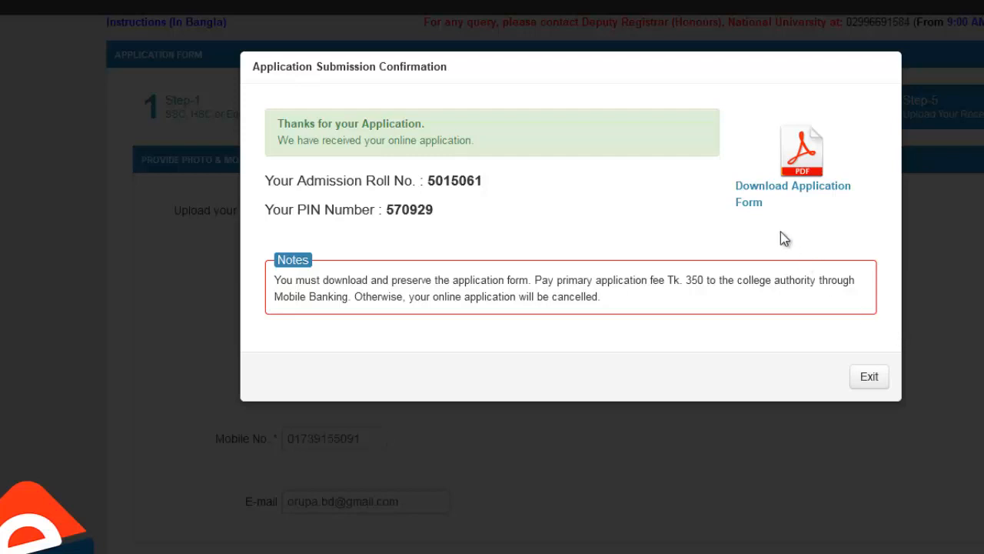
Download the Honours application form PDF, look through it, and save a copy to the Desktop.
left_click(822, 197)
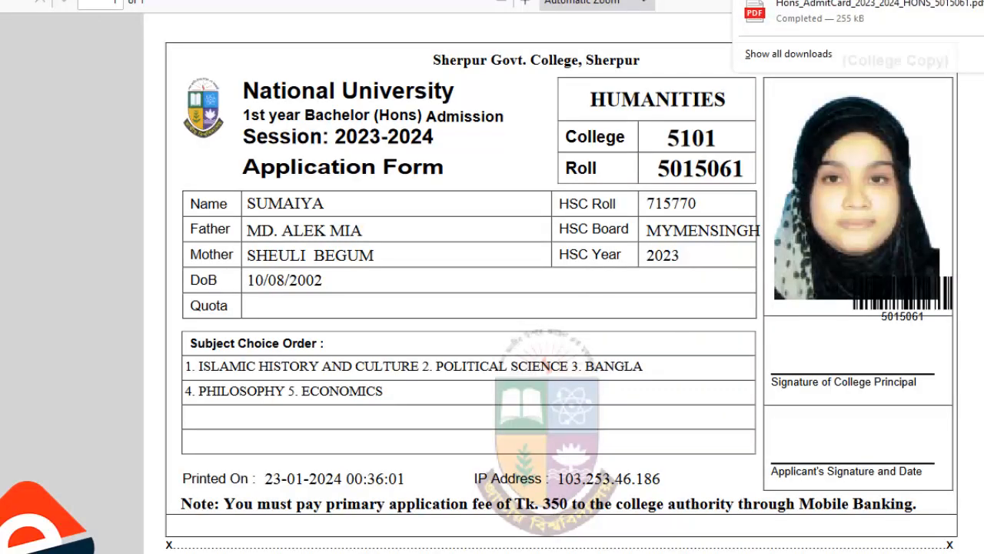
scroll(561, 276, "down", 5)
scroll(561, 277, "down", 6)
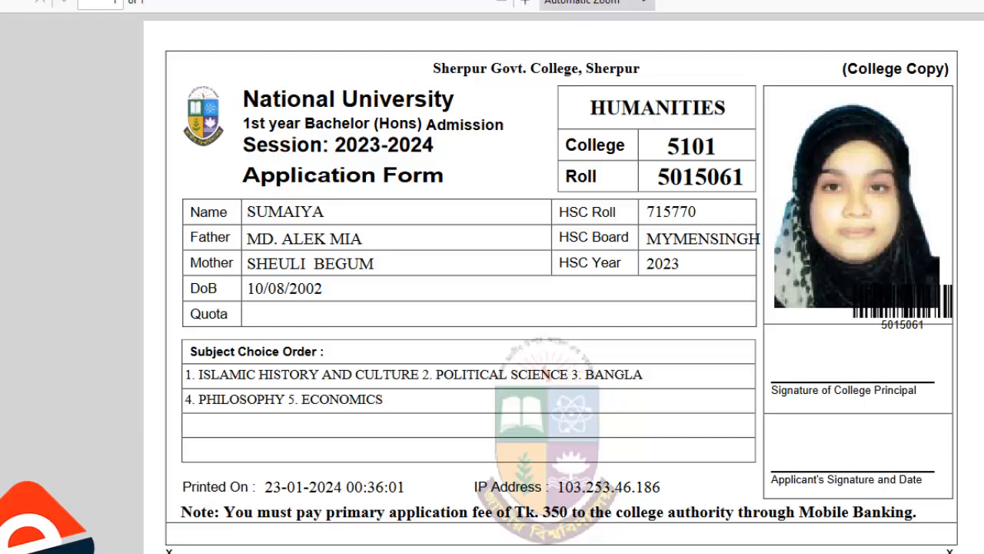
scroll(562, 283, "down", 3)
scroll(562, 283, "up", 3)
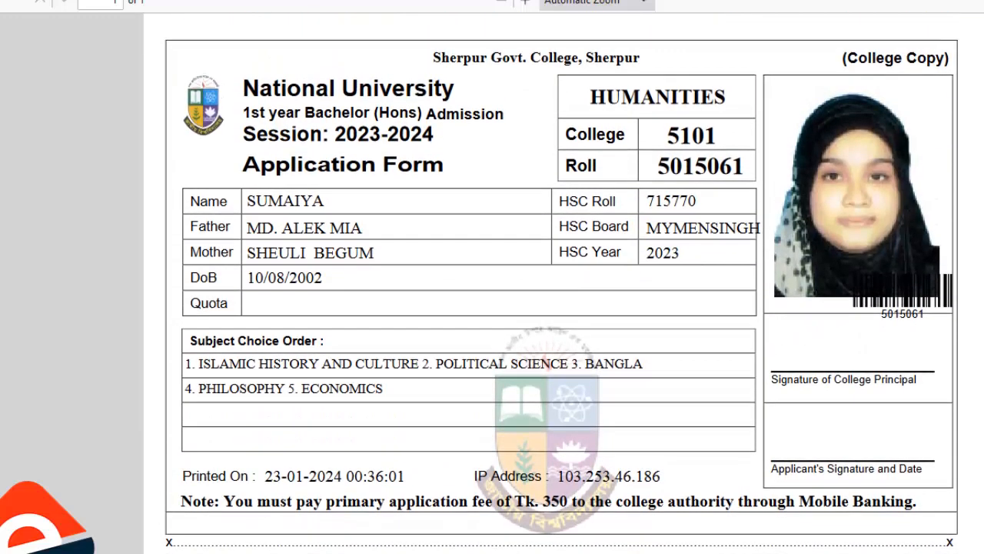
key("ctrl+s")
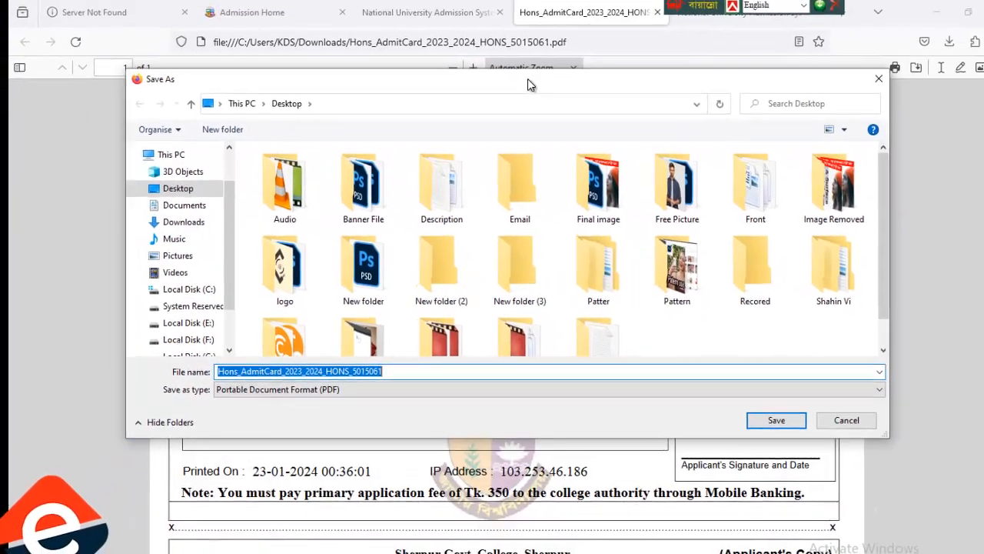
left_click(194, 192)
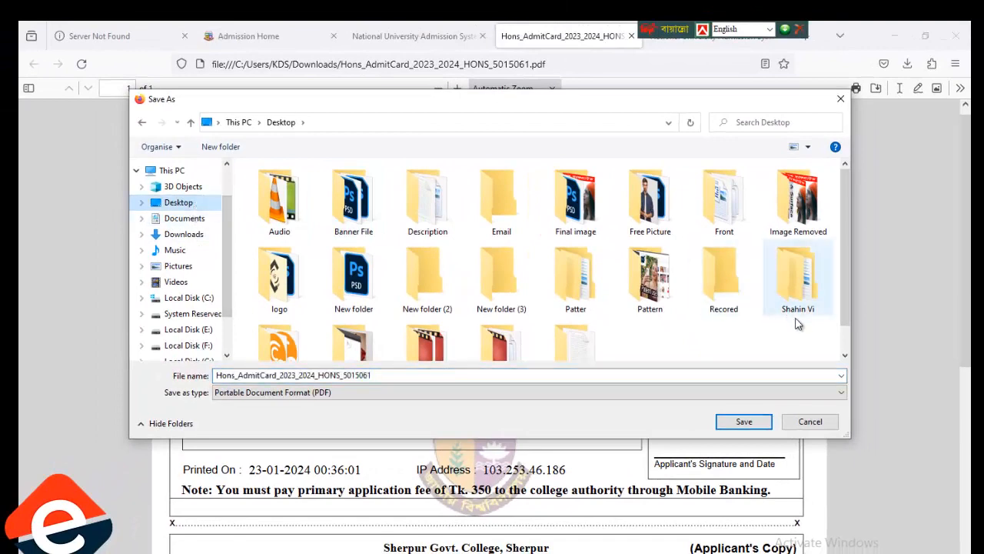
left_click(744, 422)
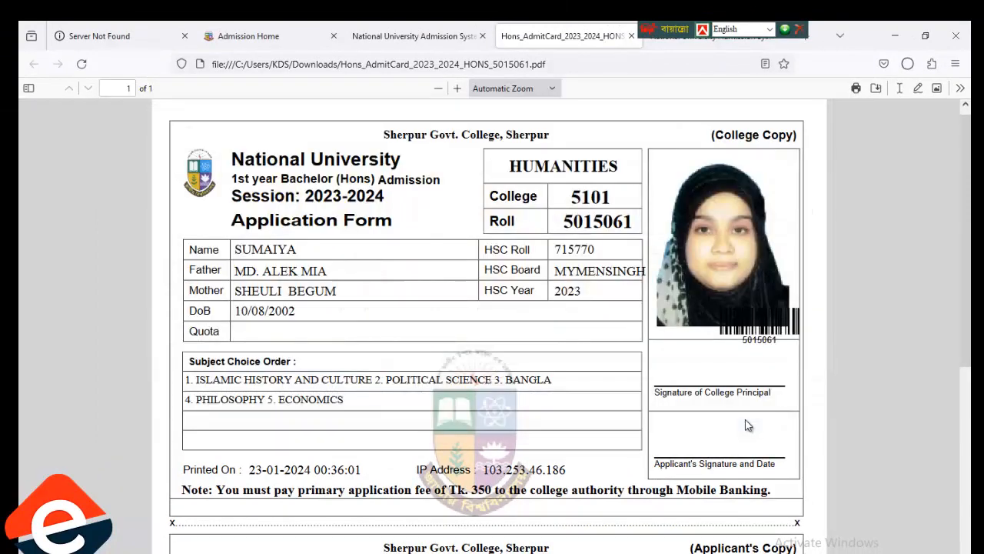